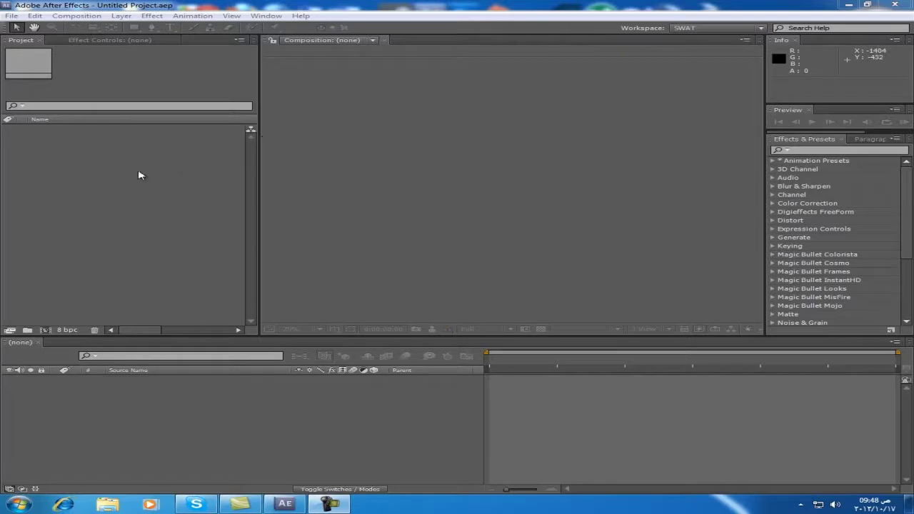
Step: Import 'MW2 Dom 4k (Multi) FAL (Shotgun) Terminal.mp4' from Desktop > After Effects > clips > MW2
{"action": "double_click", "coordinate": [134, 178]}
{"action": "left_click_drag", "start_coordinate": [393, 68], "coordinate": [393, 93]}
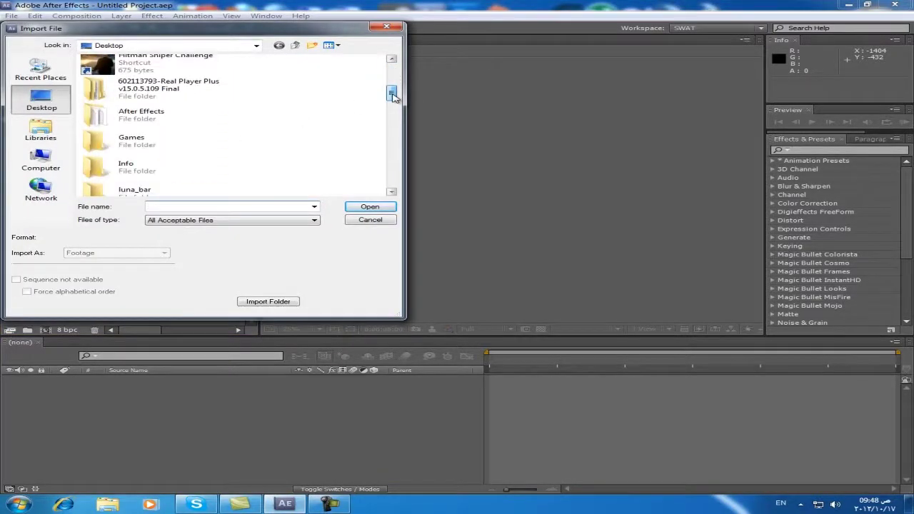
{"action": "double_click", "coordinate": [164, 117]}
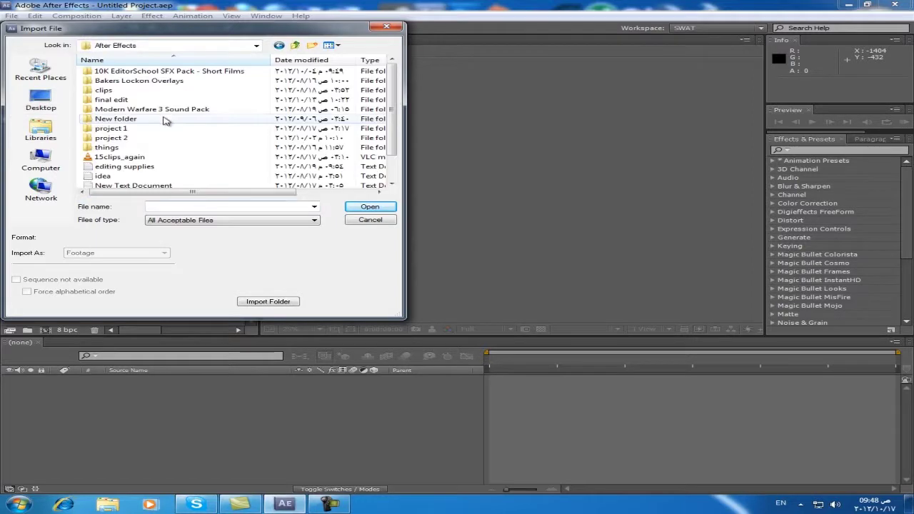
{"action": "double_click", "coordinate": [125, 92]}
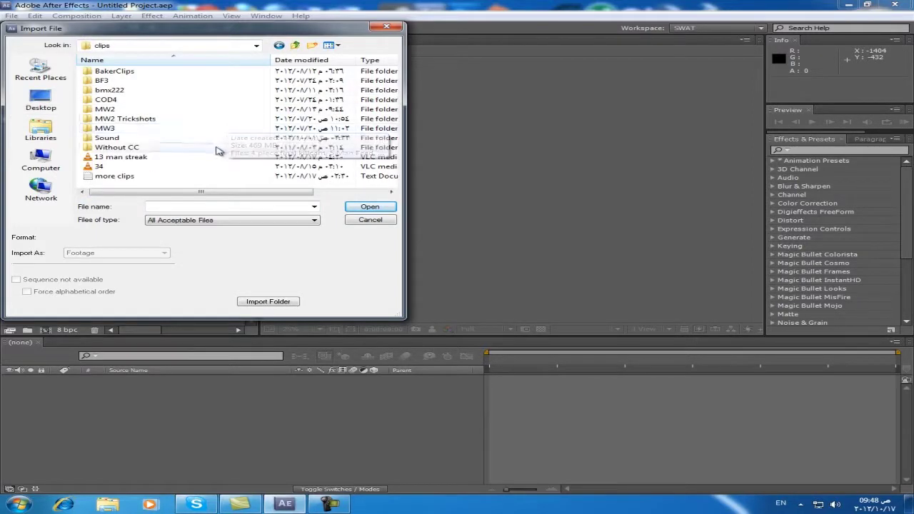
{"action": "double_click", "coordinate": [128, 109]}
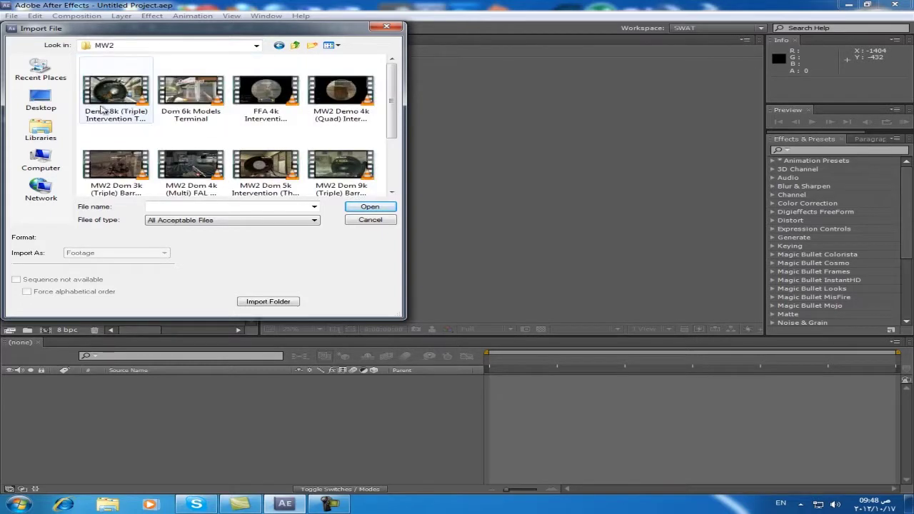
{"action": "double_click", "coordinate": [190, 168]}
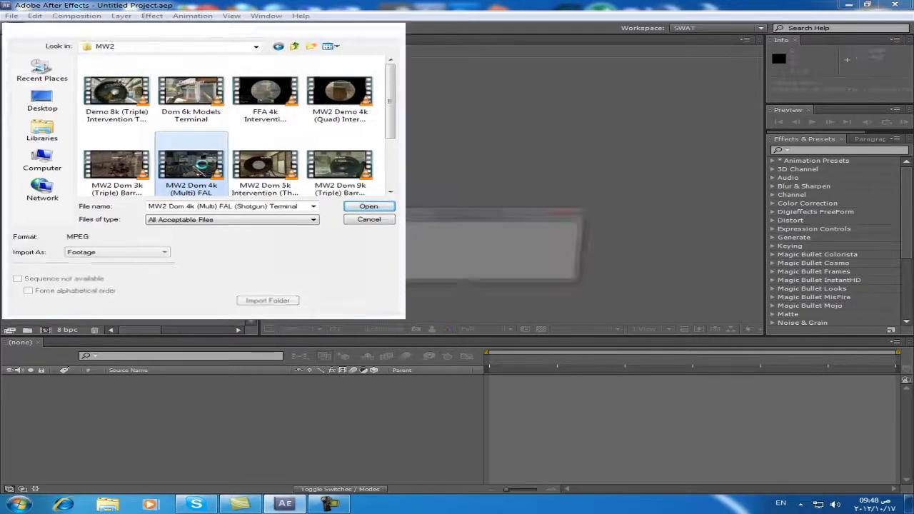
{"action": "left_click", "coordinate": [107, 148]}
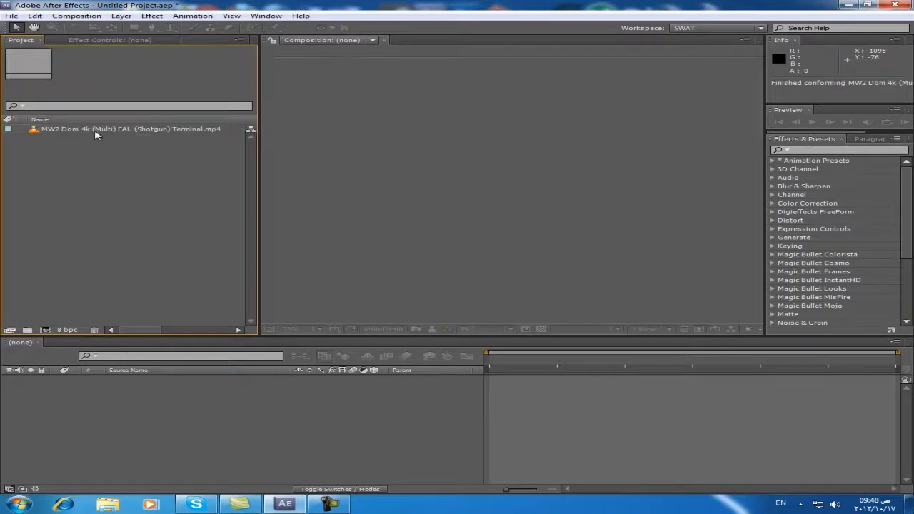
Step: Build a 1280×720, 60 fps composition from the Terminal clip and fit its frame in the viewer
{"action": "mouse_move", "coordinate": [52, 131]}
{"action": "left_mouse_down"}
{"action": "mouse_move", "coordinate": [114, 145]}
{"action": "mouse_move", "coordinate": [46, 330]}
{"action": "left_mouse_up"}
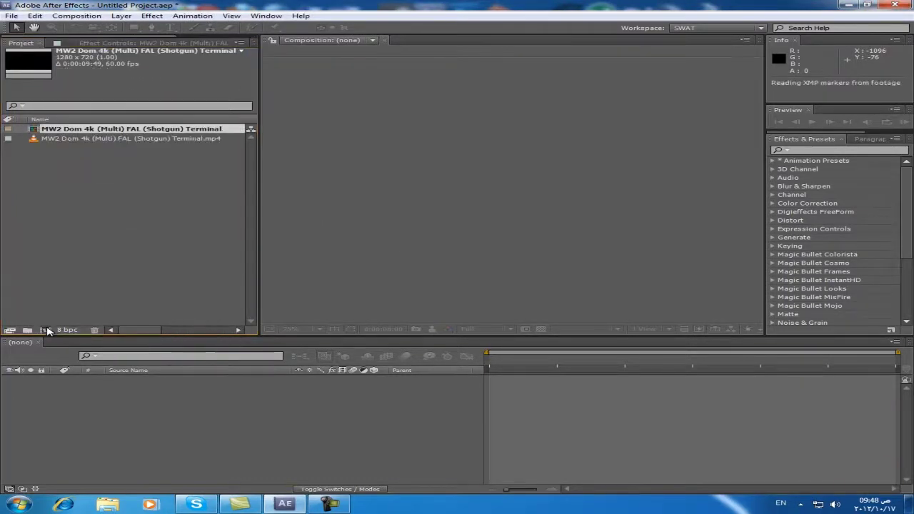
{"action": "left_click", "coordinate": [316, 328]}
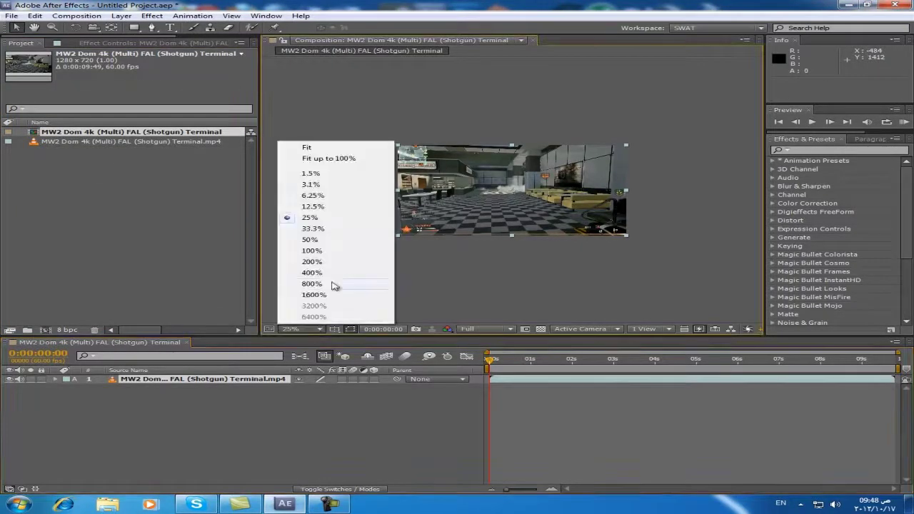
{"action": "left_click", "coordinate": [312, 158]}
{"action": "key", "text": "slash"}
{"action": "key", "text": "shift+slash"}
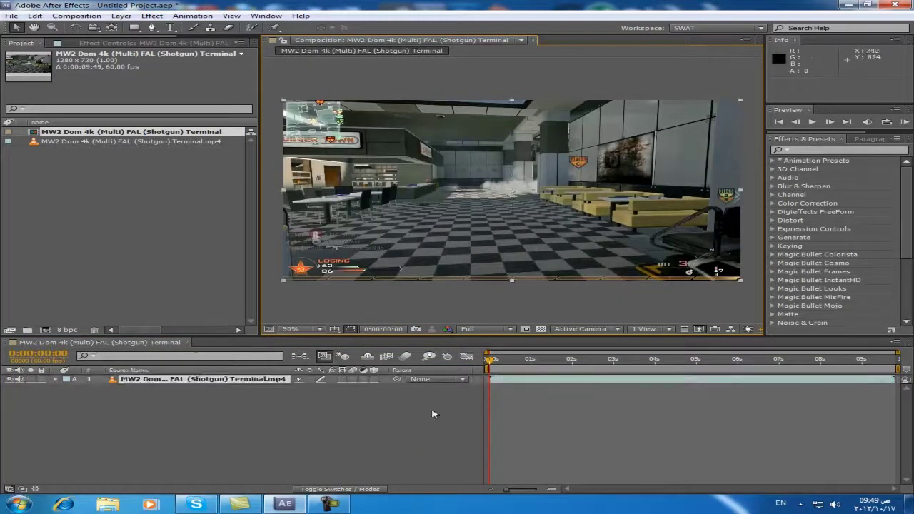
{"action": "left_click", "coordinate": [214, 431]}
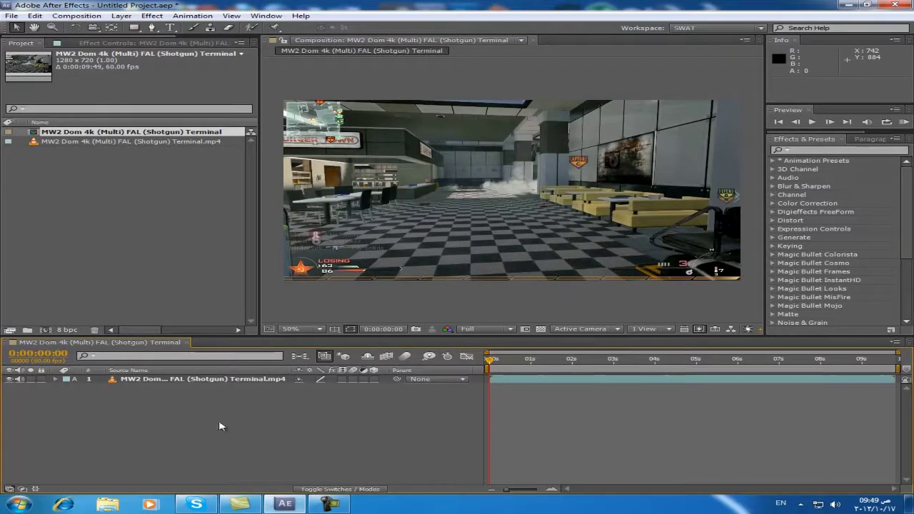
Step: Apply the Magic Bullet Looks effect from Effects & Presets to the Terminal clip layer
{"action": "left_click", "coordinate": [273, 380]}
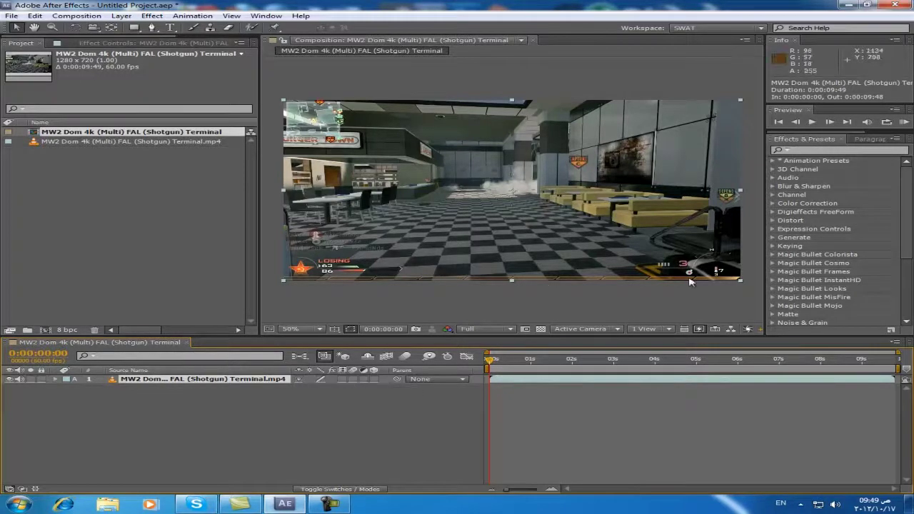
{"action": "left_click", "coordinate": [773, 290]}
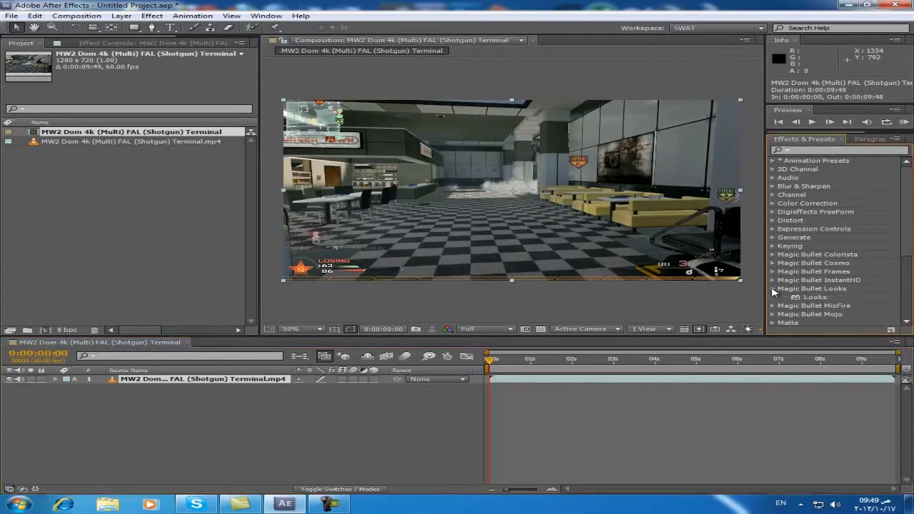
{"action": "left_click_drag", "start_coordinate": [798, 298], "coordinate": [251, 384]}
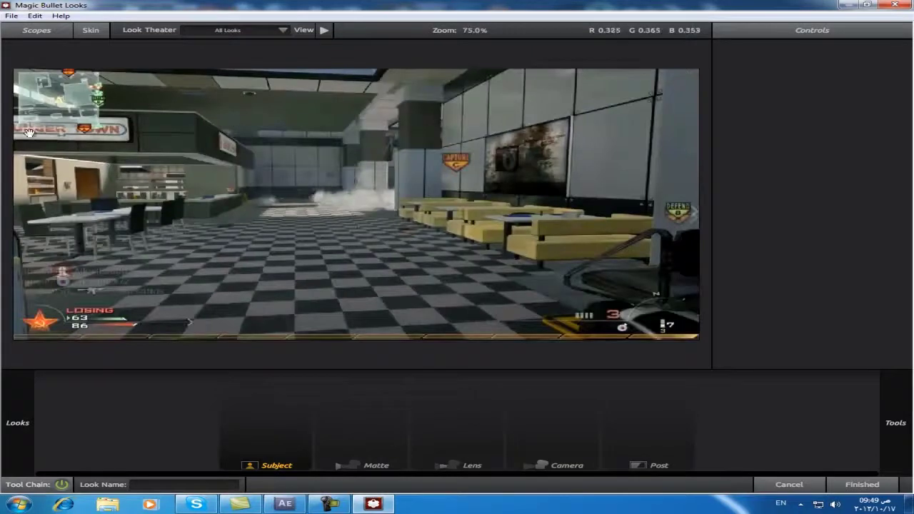
Step: Apply the purple-toned dubstep look from the swat collection and accept it with Finished
{"action": "mouse_move", "coordinate": [1, 79]}
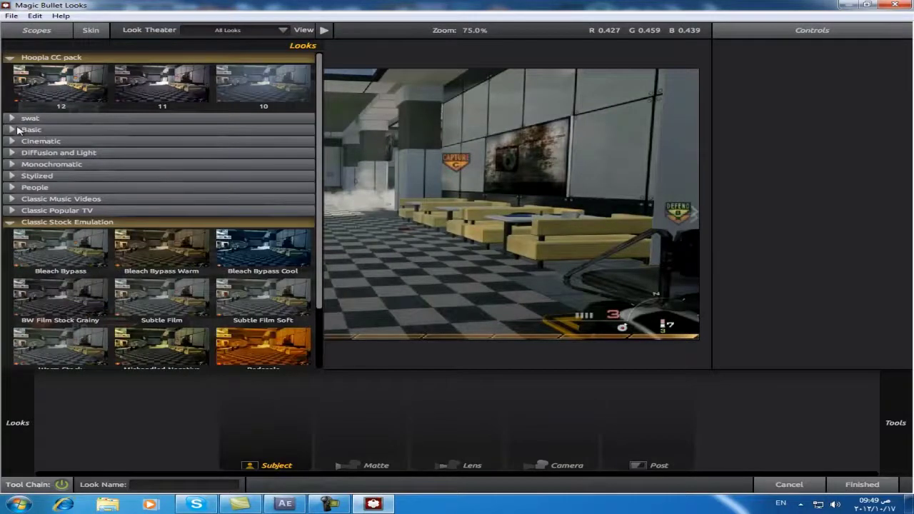
{"action": "left_click", "coordinate": [11, 119]}
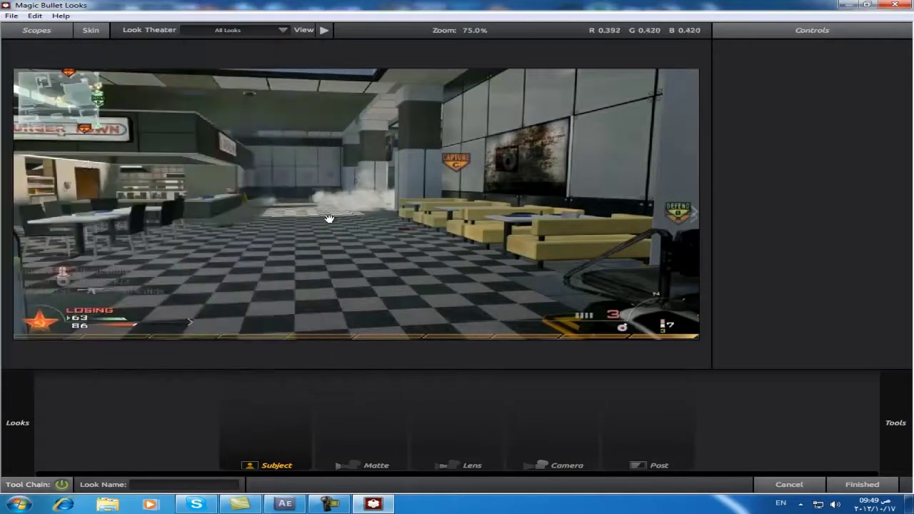
{"action": "left_click", "coordinate": [272, 143]}
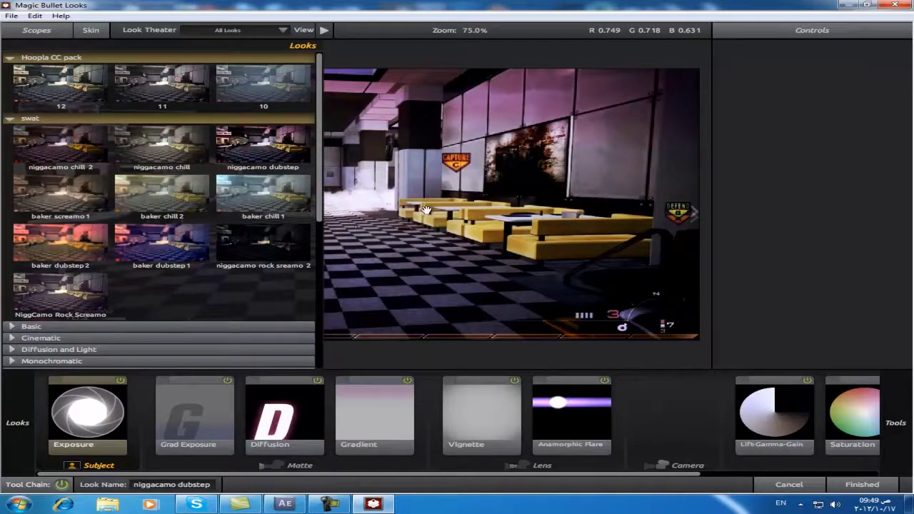
{"action": "left_click", "coordinate": [876, 486]}
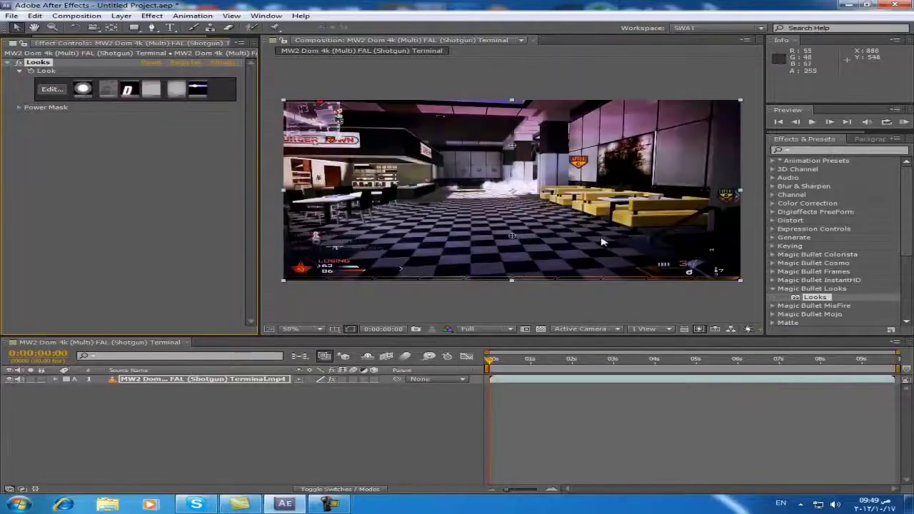
Step: Trim the Terminal layer's end back to about 1.5 s and move the playhead to around 2 s
{"action": "left_click", "coordinate": [347, 409]}
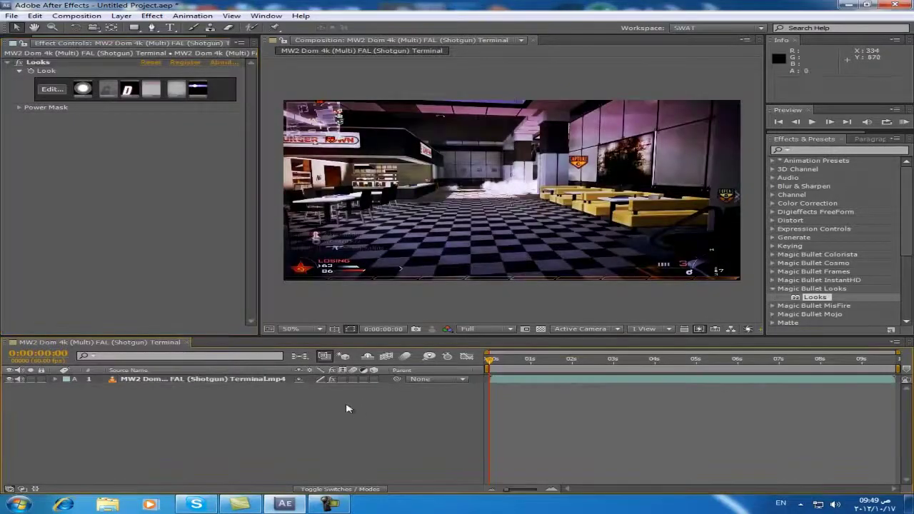
{"action": "left_click", "coordinate": [539, 379]}
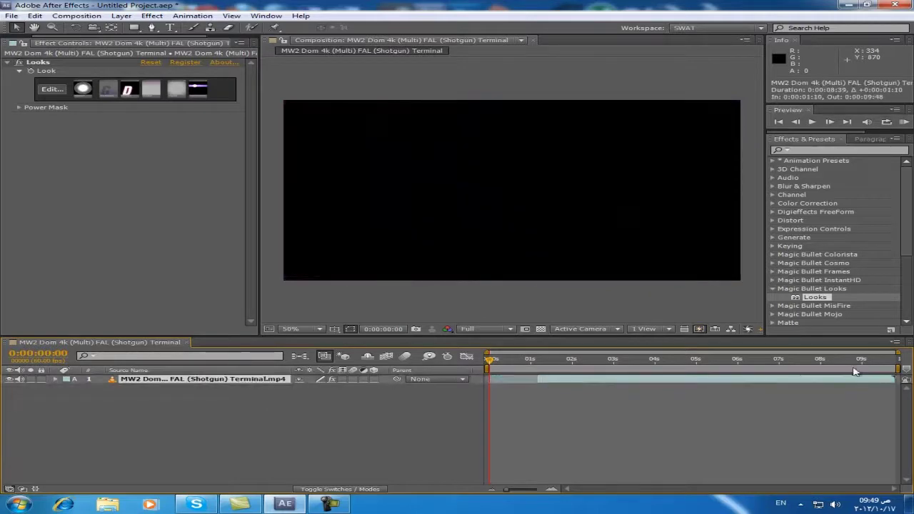
{"action": "left_click_drag", "start_coordinate": [892, 379], "coordinate": [564, 380]}
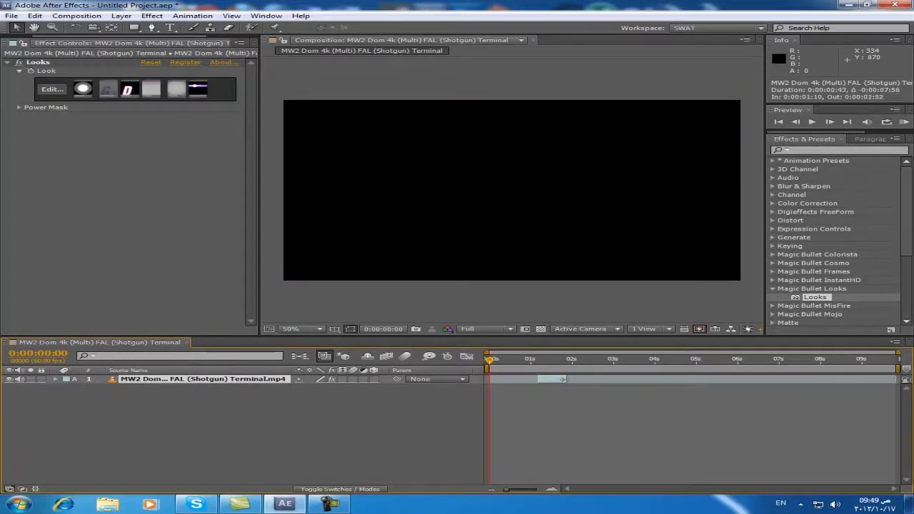
{"action": "left_click_drag", "start_coordinate": [490, 362], "coordinate": [585, 365]}
Step: Import the MW2 Demo 4k Intervention Highrise clip and add it as a second layer
{"action": "left_click", "coordinate": [14, 43]}
{"action": "double_click", "coordinate": [168, 157]}
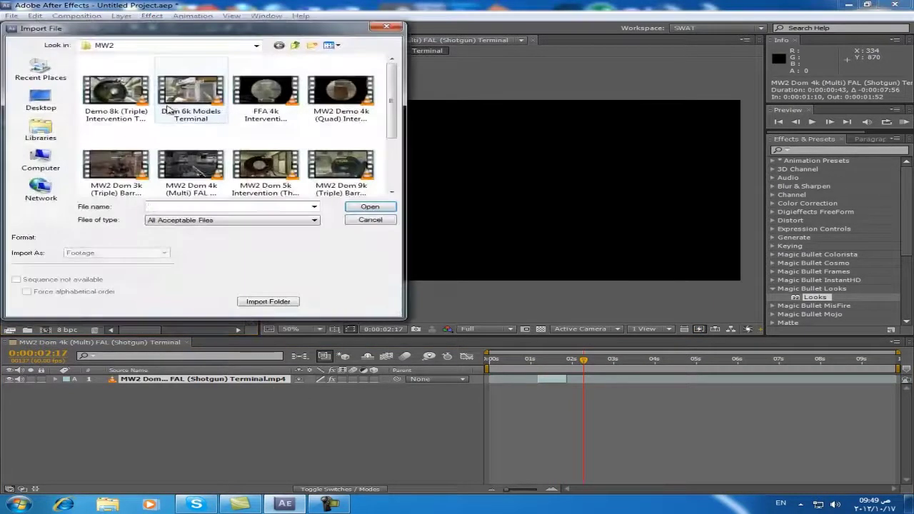
{"action": "double_click", "coordinate": [340, 93]}
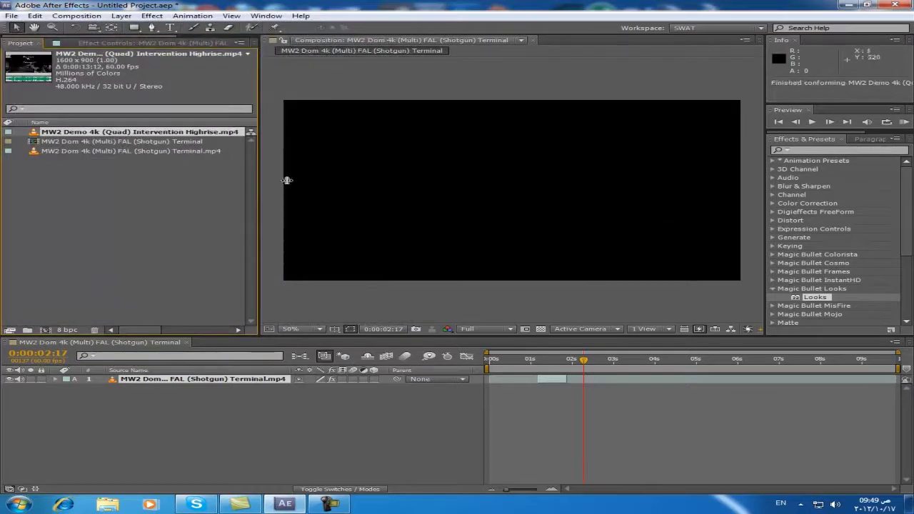
{"action": "left_click_drag", "start_coordinate": [84, 135], "coordinate": [184, 388]}
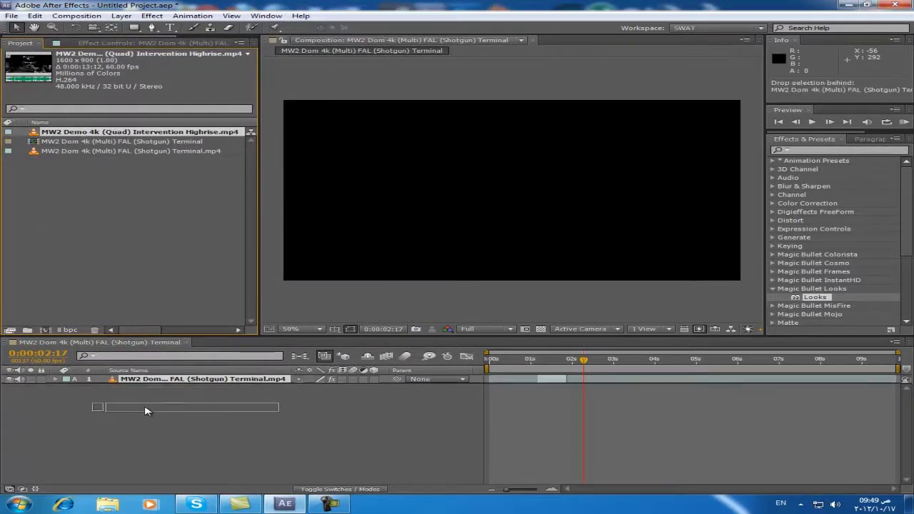
Step: Zoom the Composition viewer out to 25% to see the Highrise layer's whole frame
{"action": "key", "text": "comma"}
{"action": "key", "text": "comma"}
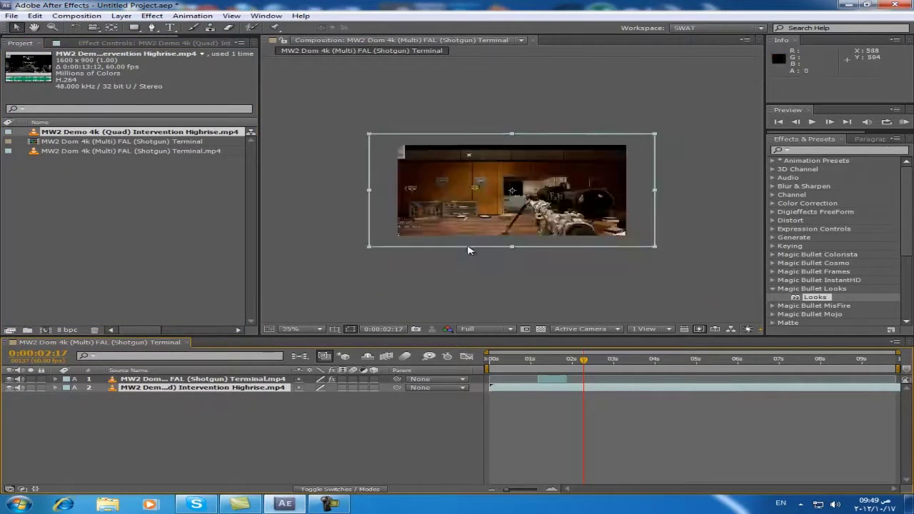
{"action": "key", "text": "period"}
{"action": "key", "text": "comma"}
Step: Scale the Intervention Highrise layer to about 82% so it matches the composition edges, viewer back at 50%
{"action": "mouse_move", "coordinate": [369, 135]}
{"action": "left_mouse_down"}
{"action": "mouse_move", "coordinate": [413, 180]}
{"action": "mouse_move", "coordinate": [361, 132]}
{"action": "mouse_move", "coordinate": [371, 157]}
{"action": "mouse_move", "coordinate": [359, 148]}
{"action": "mouse_move", "coordinate": [370, 150]}
{"action": "left_mouse_up"}
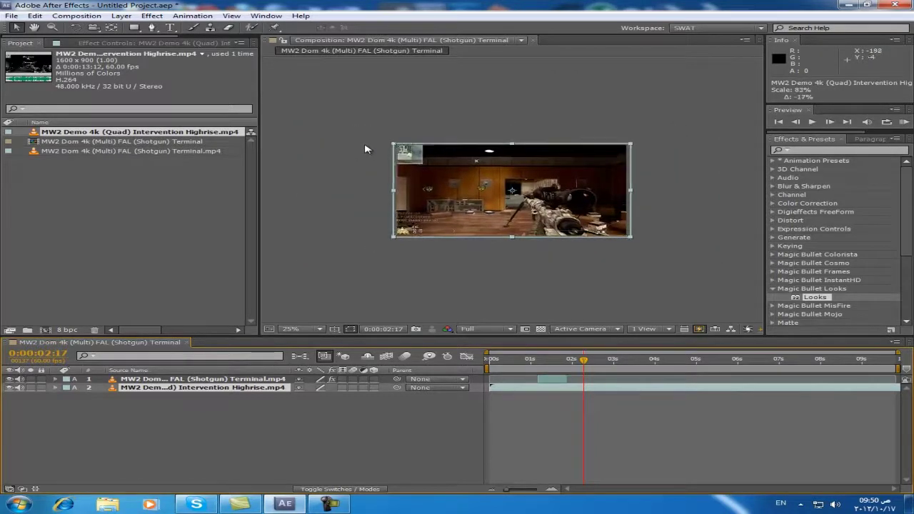
{"action": "left_click_drag", "start_coordinate": [369, 150], "coordinate": [386, 153]}
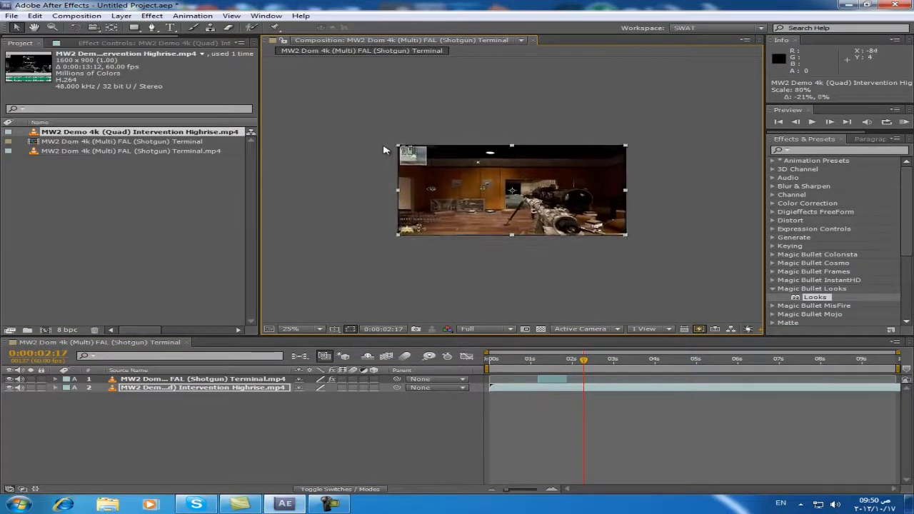
{"action": "left_click_drag", "start_coordinate": [384, 150], "coordinate": [386, 150]}
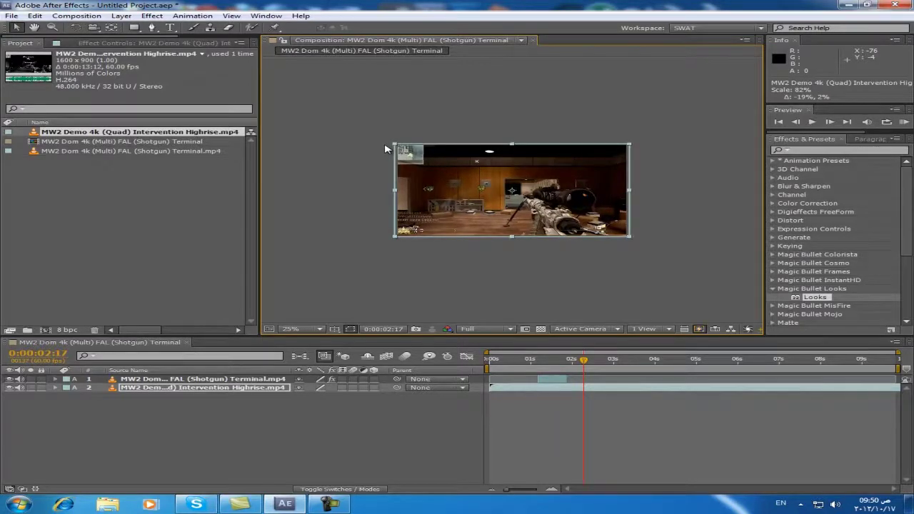
{"action": "scroll", "coordinate": [519, 239], "scroll_direction": "up", "scroll_amount": 2}
{"action": "scroll", "coordinate": [520, 240], "scroll_direction": "up", "scroll_amount": 1}
{"action": "scroll", "coordinate": [519, 239], "scroll_direction": "down", "scroll_amount": 1}
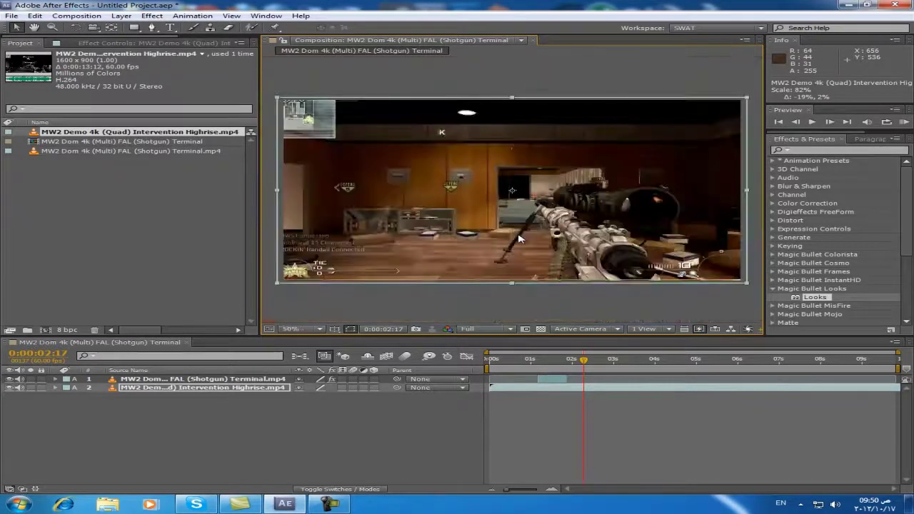
Step: Slide Intervention Highrise to start at 0:00:02:05 and stack it above Shotgun Terminal
{"action": "left_click", "coordinate": [216, 379]}
{"action": "left_click_drag", "start_coordinate": [542, 384], "coordinate": [630, 386]}
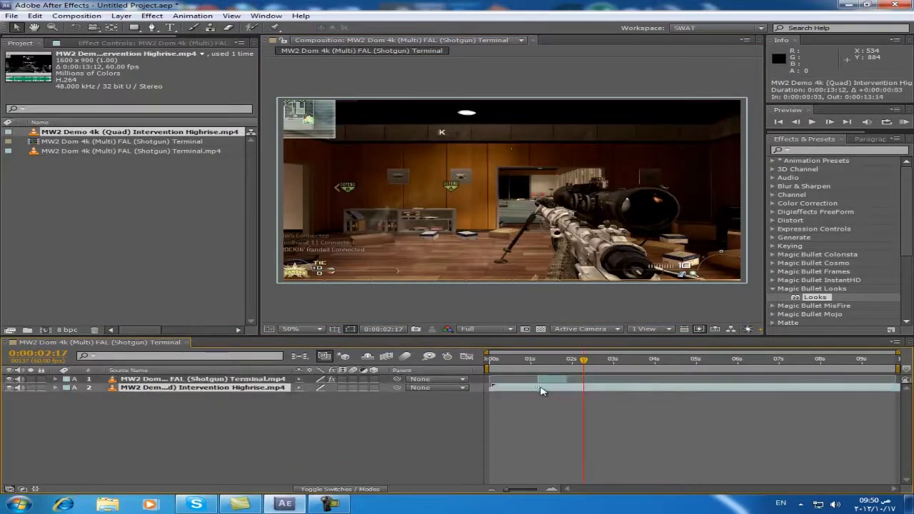
{"action": "left_click", "coordinate": [565, 363]}
{"action": "left_click_drag", "start_coordinate": [565, 363], "coordinate": [605, 365]}
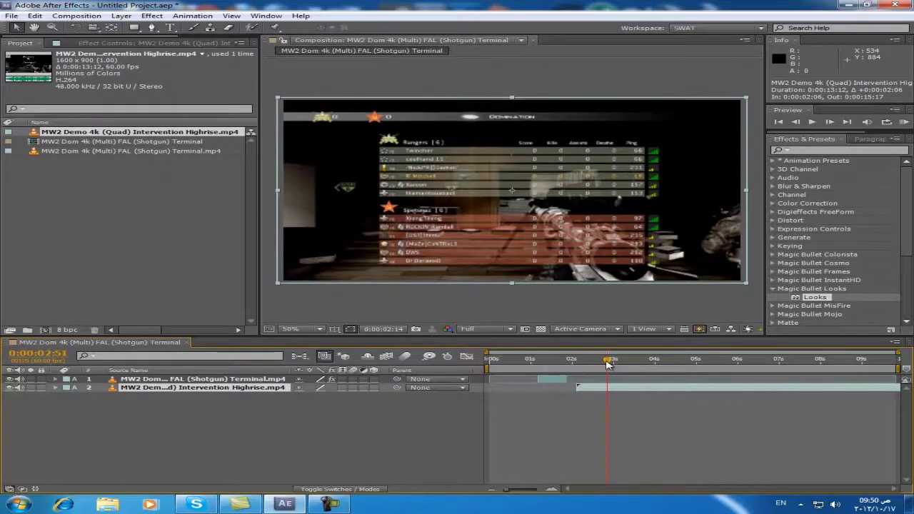
{"action": "left_click_drag", "start_coordinate": [606, 365], "coordinate": [608, 363]}
{"action": "left_click", "coordinate": [565, 381]}
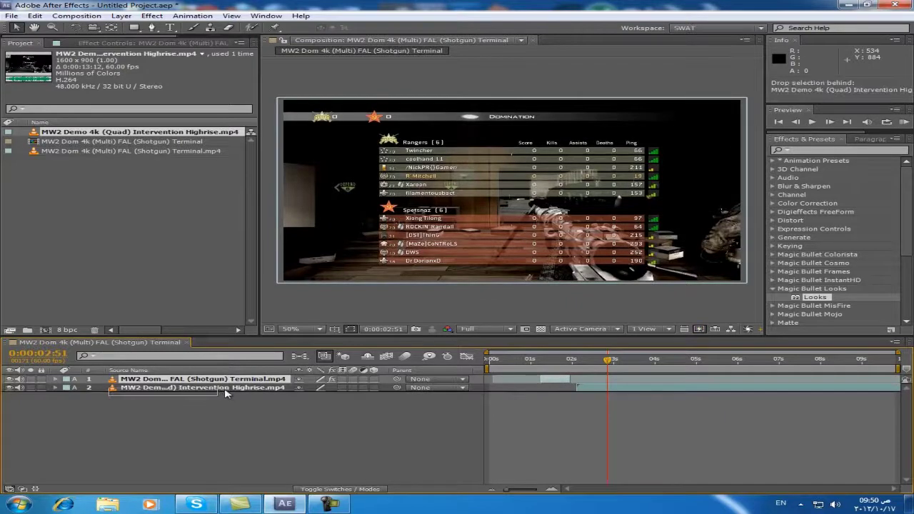
{"action": "left_click_drag", "start_coordinate": [220, 386], "coordinate": [221, 378]}
{"action": "left_click_drag", "start_coordinate": [593, 383], "coordinate": [573, 369]}
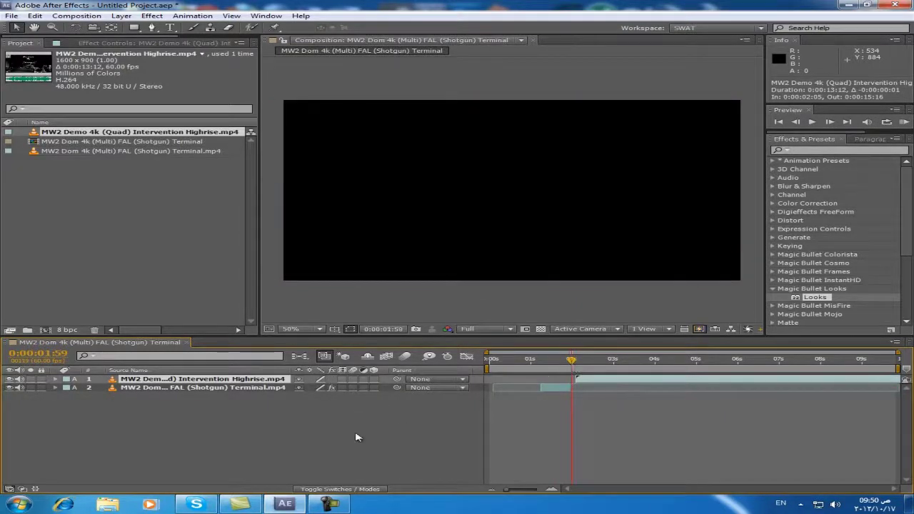
Step: Select the Shotgun Terminal layer and show its Looks effect settings in Effect Controls
{"action": "left_click", "coordinate": [358, 437]}
{"action": "right_click", "coordinate": [366, 419]}
{"action": "key", "text": "Escape"}
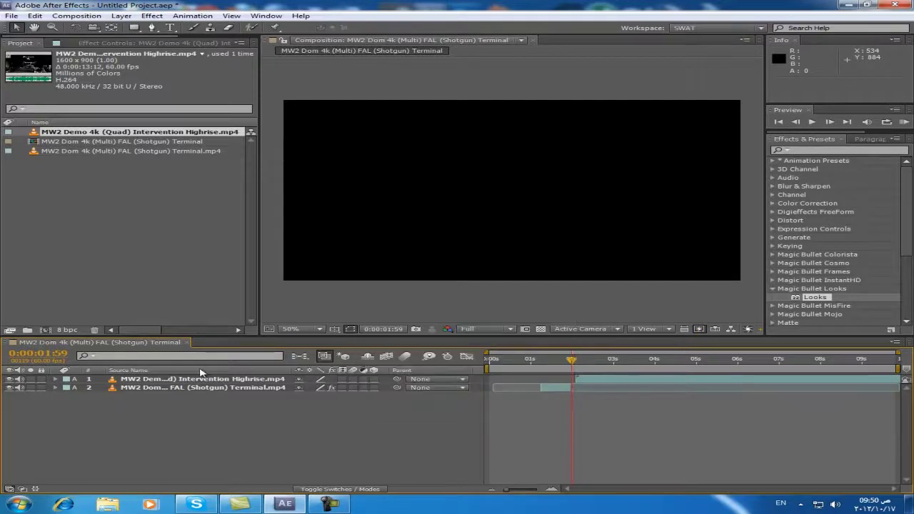
{"action": "left_click", "coordinate": [167, 381]}
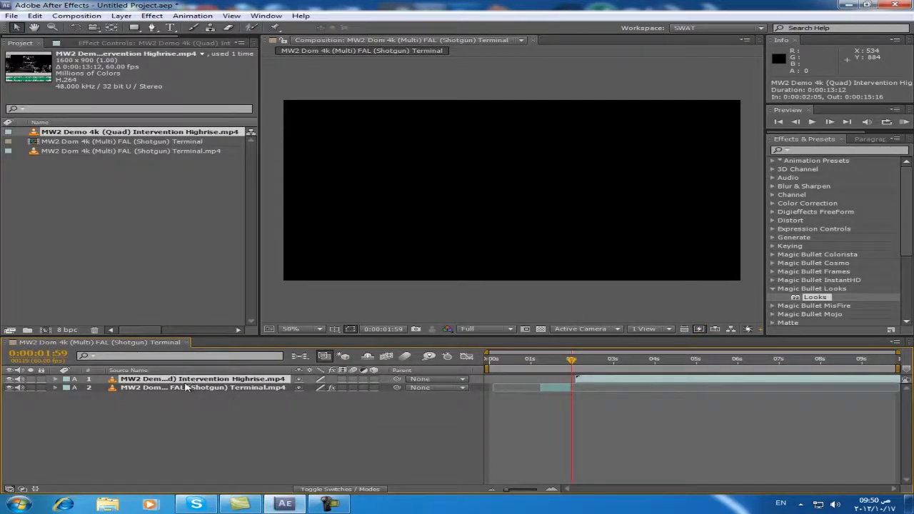
{"action": "left_click", "coordinate": [185, 388]}
{"action": "left_click", "coordinate": [125, 43]}
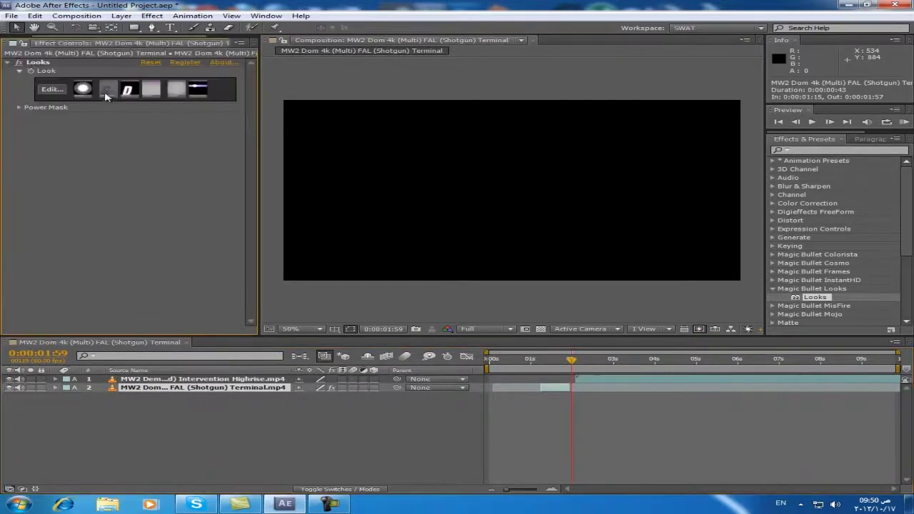
Step: Delete the Looks effect from the Shotgun Terminal layer and return to the Project panel
{"action": "left_click", "coordinate": [39, 63]}
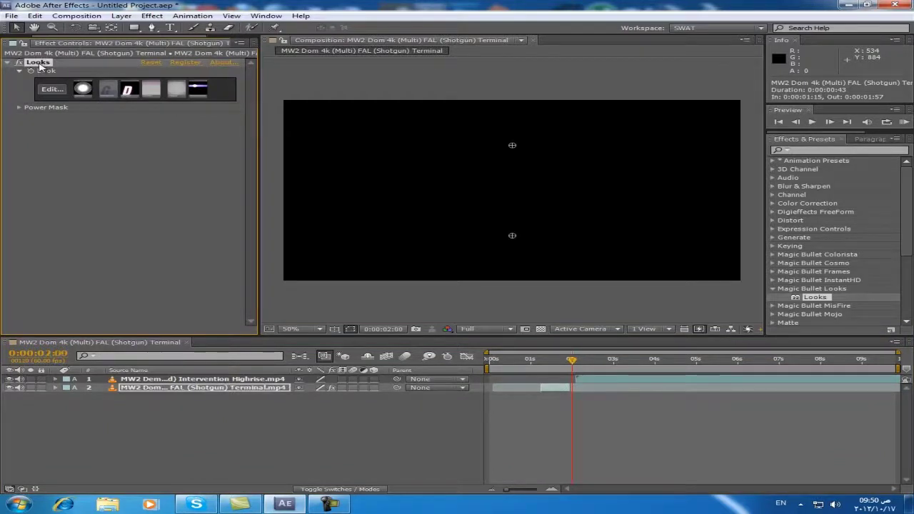
{"action": "key", "text": "Delete"}
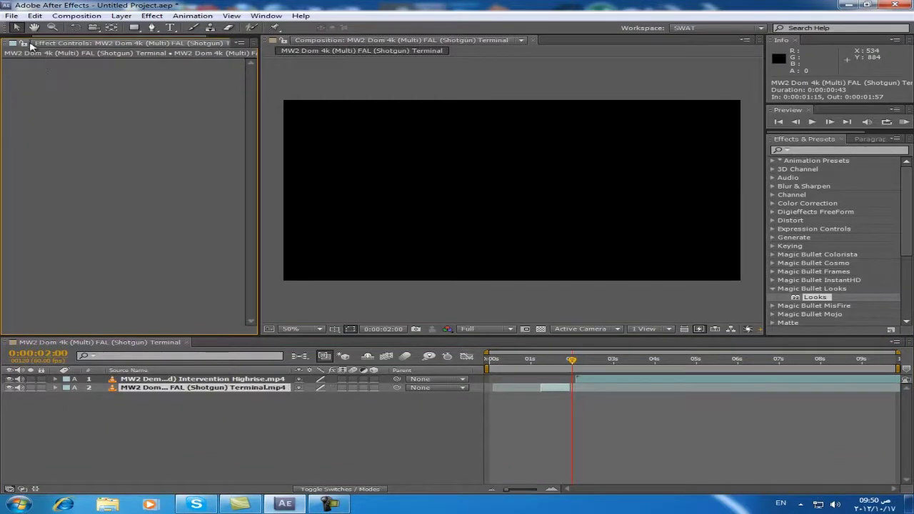
{"action": "key", "text": "ctrl+0"}
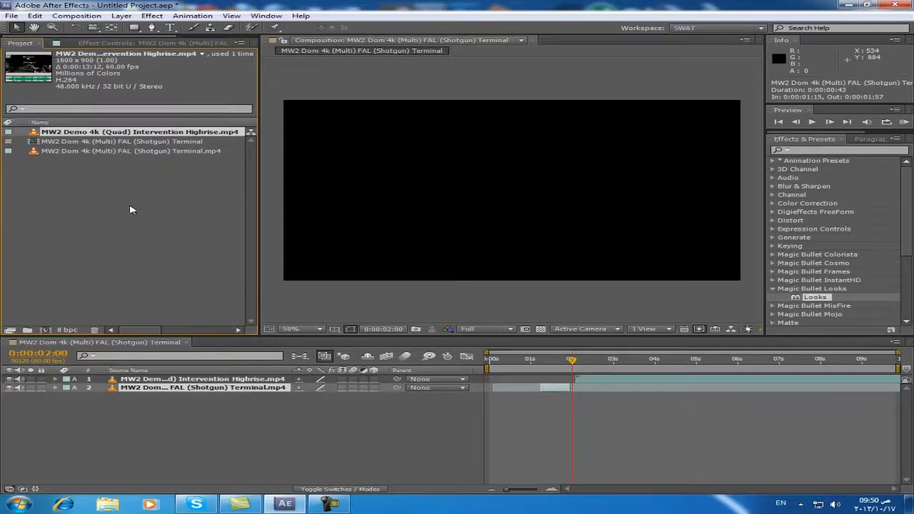
Step: Move Intervention Highrise's start to 0:00:01:57, right where Shotgun Terminal ends
{"action": "left_click", "coordinate": [496, 414]}
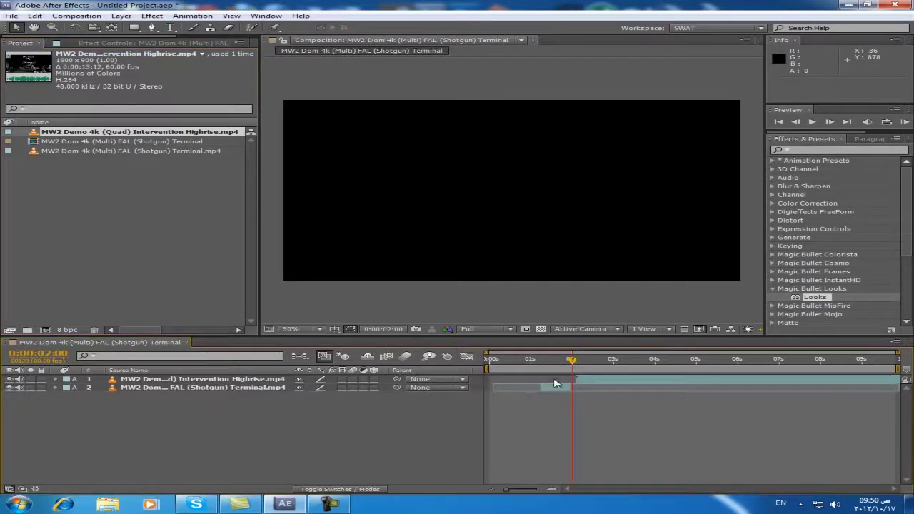
{"action": "mouse_move", "coordinate": [571, 359]}
{"action": "left_mouse_down"}
{"action": "mouse_move", "coordinate": [591, 359]}
{"action": "mouse_move", "coordinate": [595, 381]}
{"action": "left_mouse_up"}
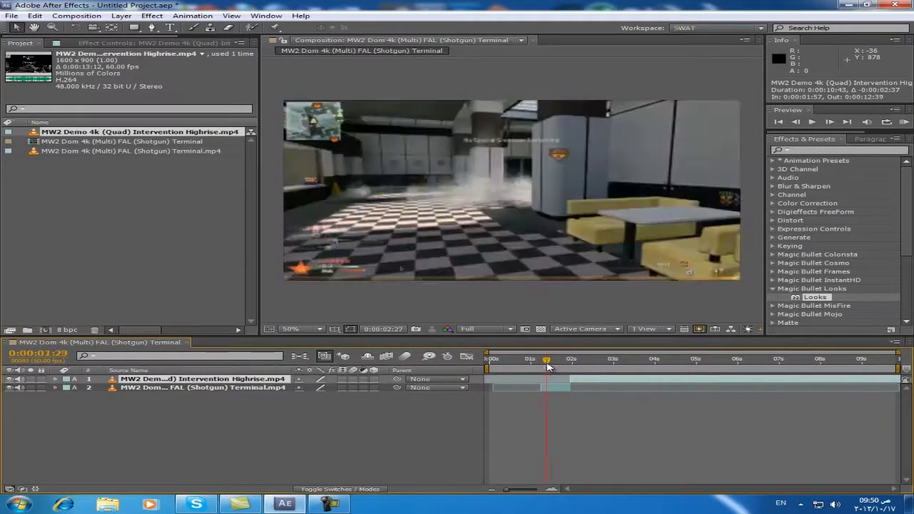
{"action": "left_click_drag", "start_coordinate": [590, 360], "coordinate": [578, 360]}
{"action": "left_click", "coordinate": [301, 438]}
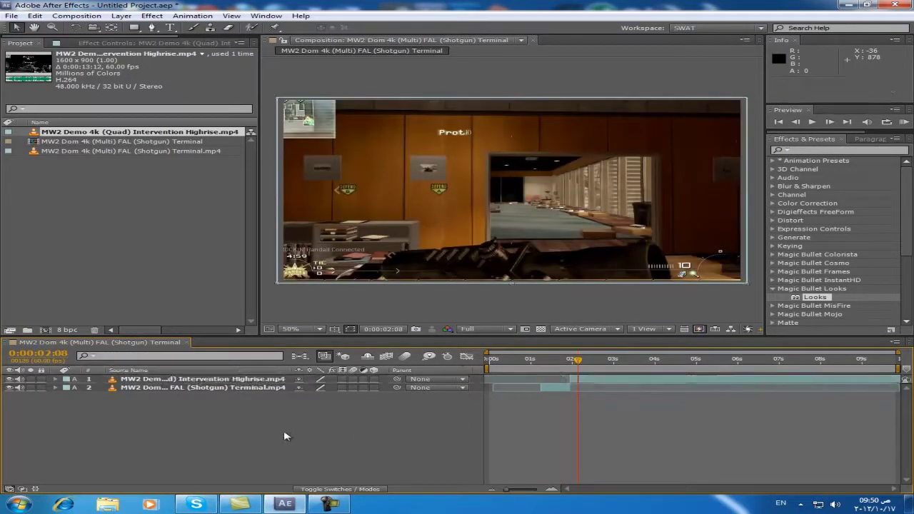
{"action": "right_click", "coordinate": [284, 437]}
{"action": "left_click", "coordinate": [233, 438]}
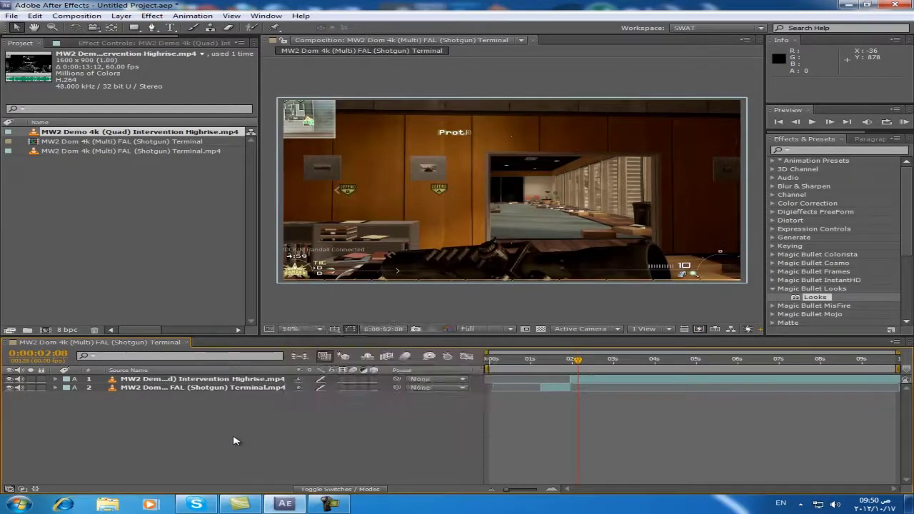
{"action": "right_click", "coordinate": [233, 437]}
{"action": "mouse_move", "coordinate": [266, 341]}
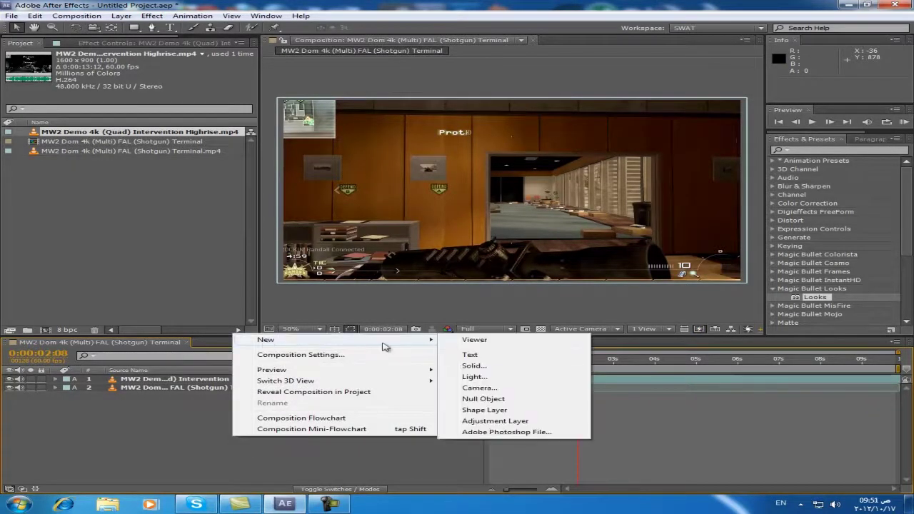
{"action": "left_click", "coordinate": [486, 423]}
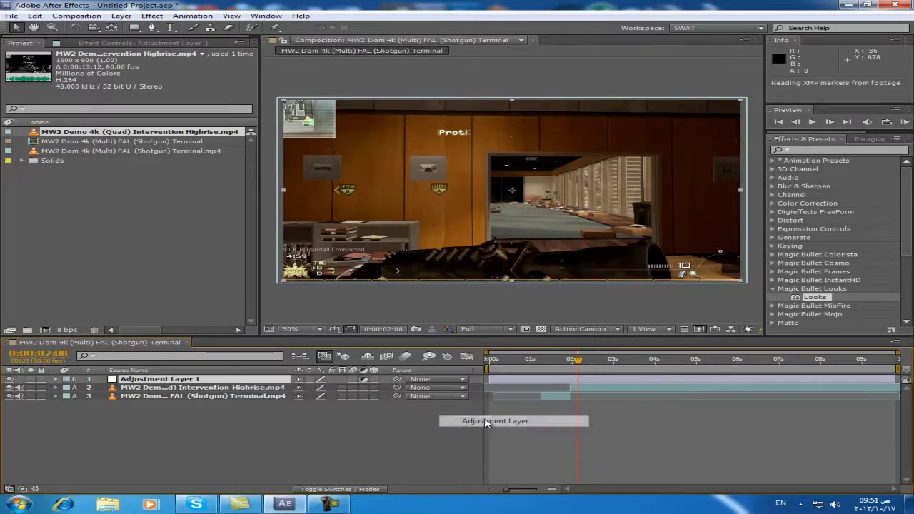
{"action": "left_click", "coordinate": [114, 380]}
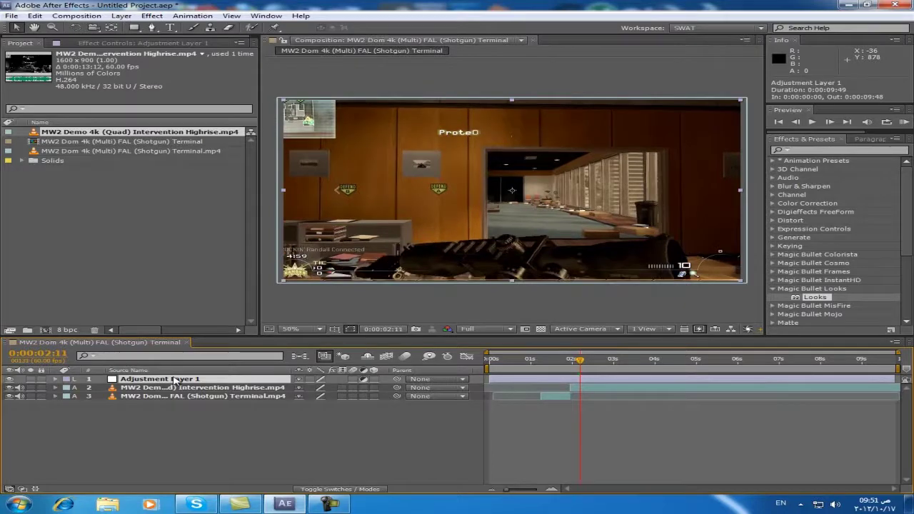
{"action": "key", "text": "Delete"}
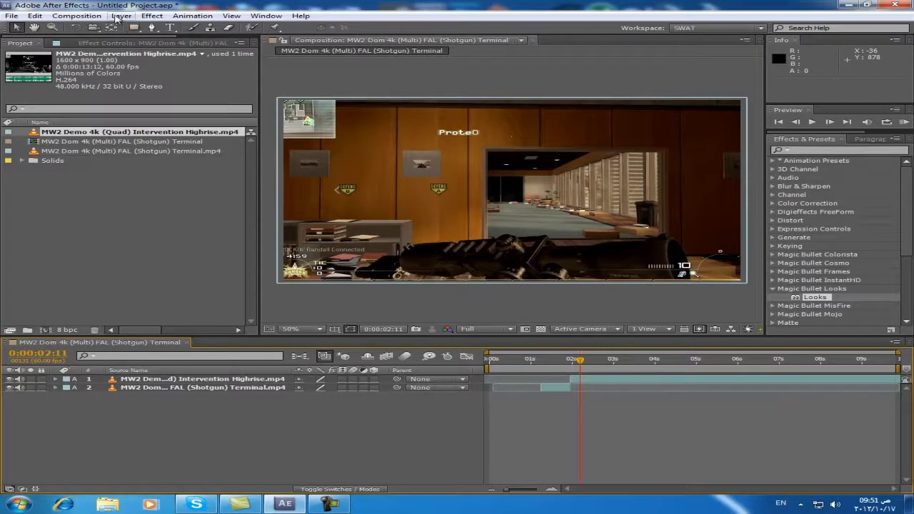
{"action": "left_click", "coordinate": [121, 15]}
{"action": "mouse_move", "coordinate": [172, 27]}
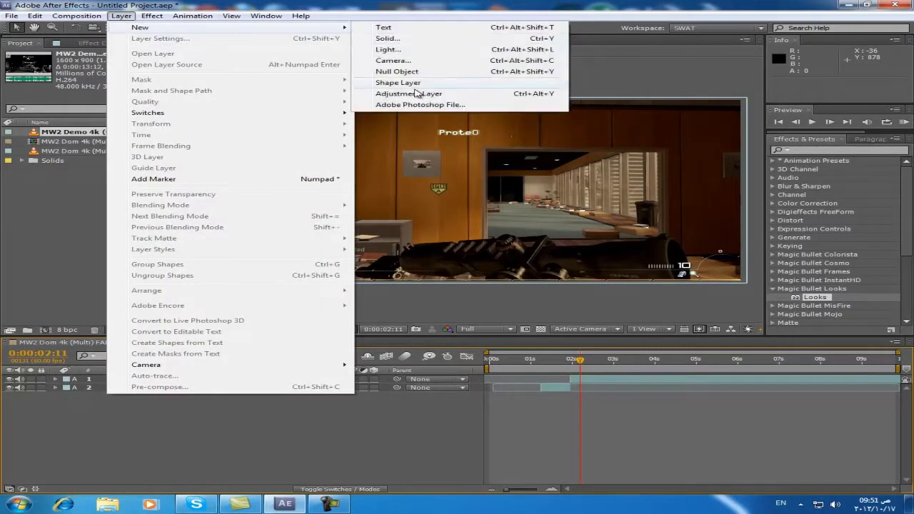
{"action": "left_click", "coordinate": [413, 93]}
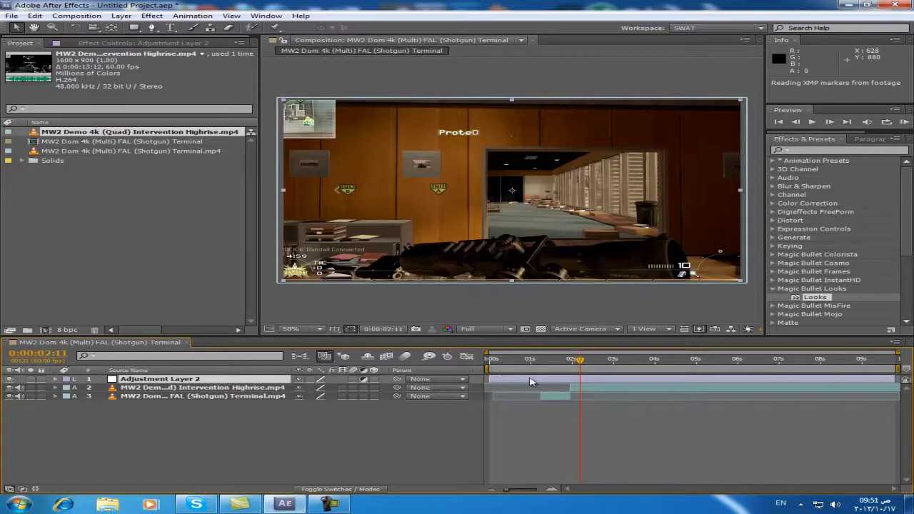
Step: Trim Adjustment Layer 2 to run from 0:00:00:52 to 0:00:03:39 across the clip cut
{"action": "left_click_drag", "start_coordinate": [491, 379], "coordinate": [525, 378]}
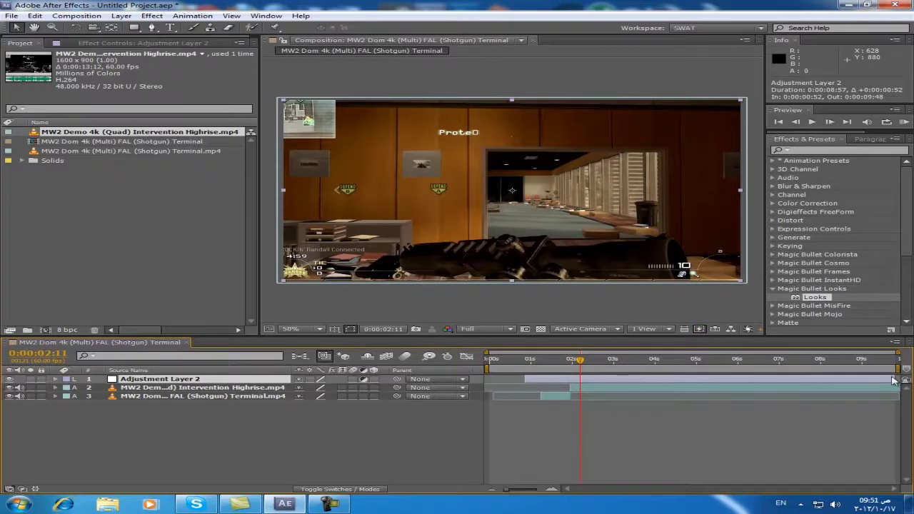
{"action": "mouse_move", "coordinate": [898, 379]}
{"action": "left_mouse_down"}
{"action": "mouse_move", "coordinate": [606, 380]}
{"action": "mouse_move", "coordinate": [640, 378]}
{"action": "left_mouse_up"}
{"action": "left_click_drag", "start_coordinate": [578, 360], "coordinate": [593, 363]}
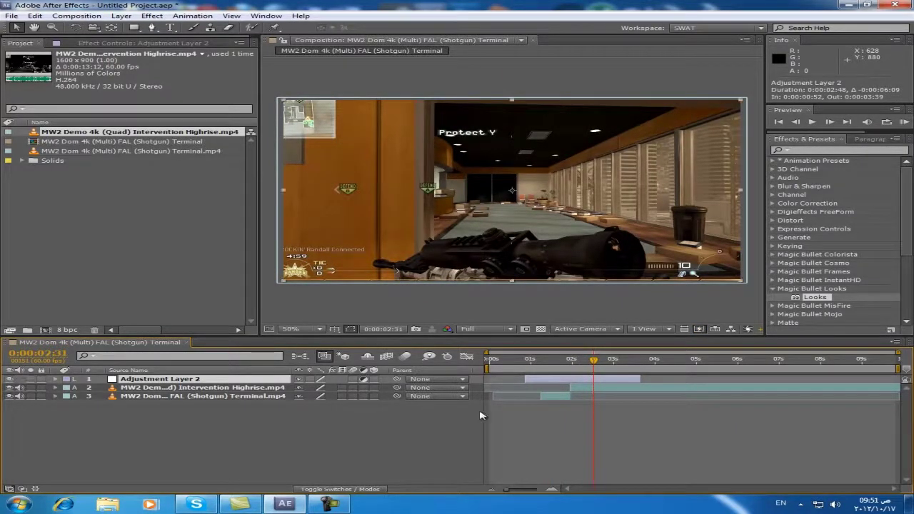
{"action": "left_click", "coordinate": [427, 423]}
Step: Drag the Magic Bullet Looks effect onto Adjustment Layer 2 and bring up its editor
{"action": "left_click", "coordinate": [572, 380]}
{"action": "left_click", "coordinate": [818, 297]}
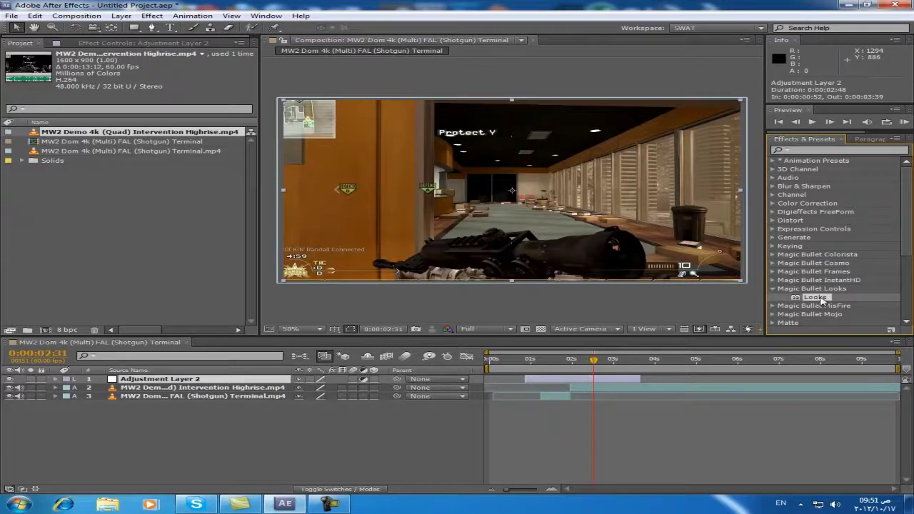
{"action": "left_click_drag", "start_coordinate": [822, 300], "coordinate": [470, 386]}
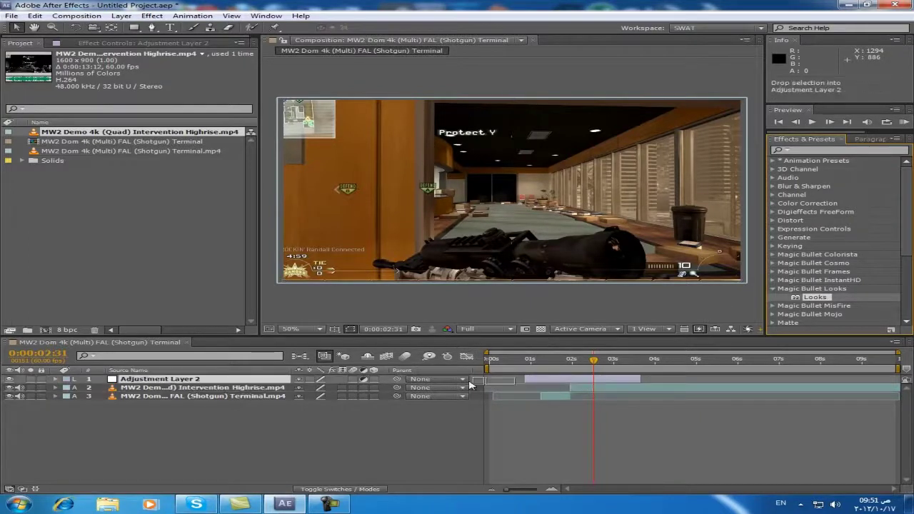
{"action": "left_click_drag", "start_coordinate": [470, 386], "coordinate": [251, 383]}
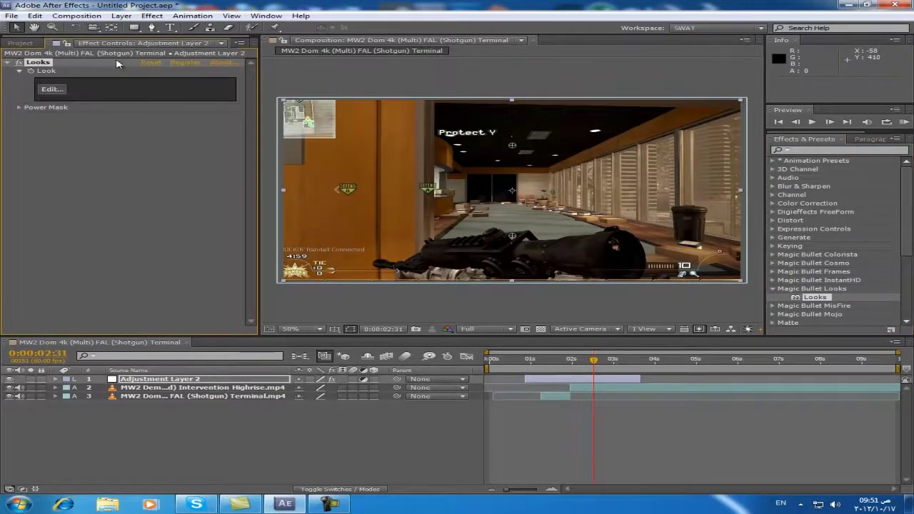
{"action": "left_click", "coordinate": [50, 89]}
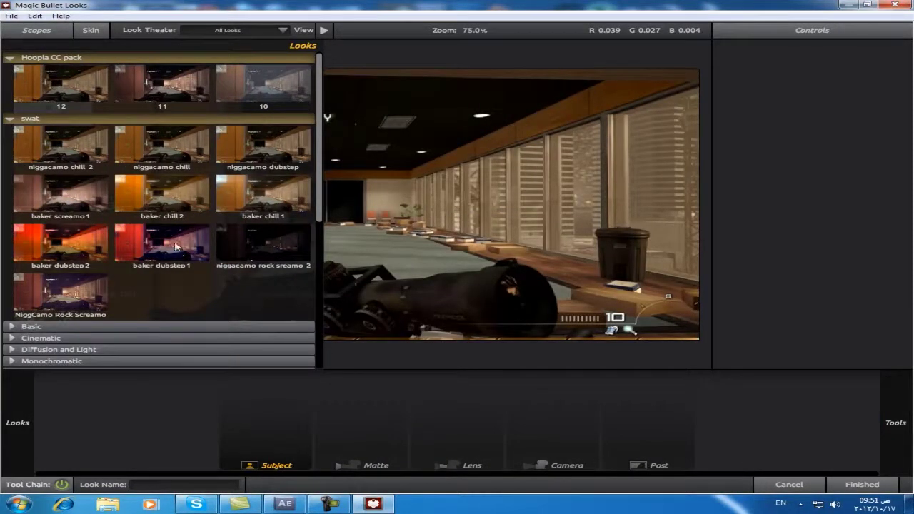
Step: Apply the swat dubstep look for a red-orange grade and accept it
{"action": "left_click", "coordinate": [279, 150]}
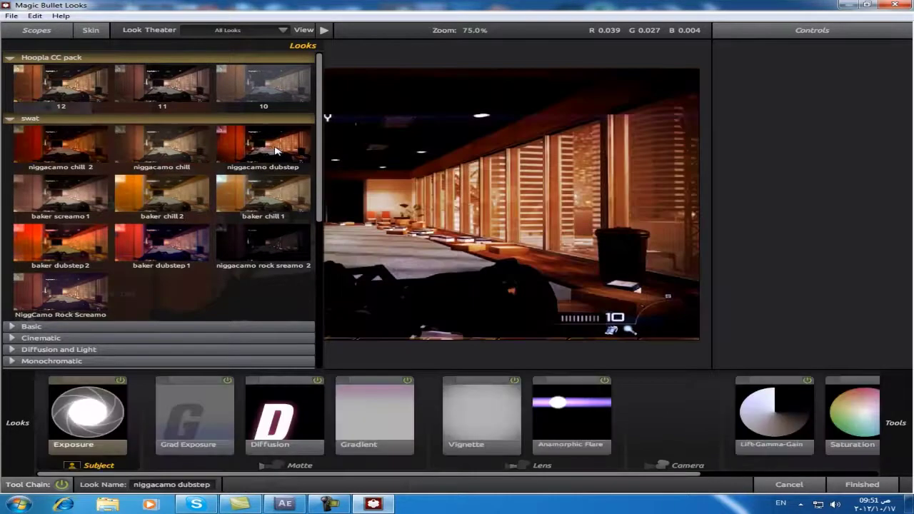
{"action": "left_click", "coordinate": [863, 485]}
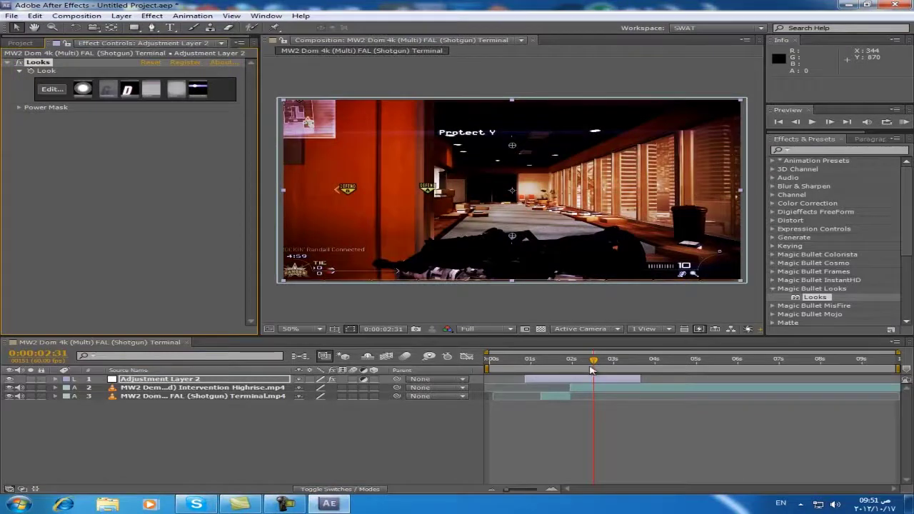
{"action": "left_click", "coordinate": [550, 360]}
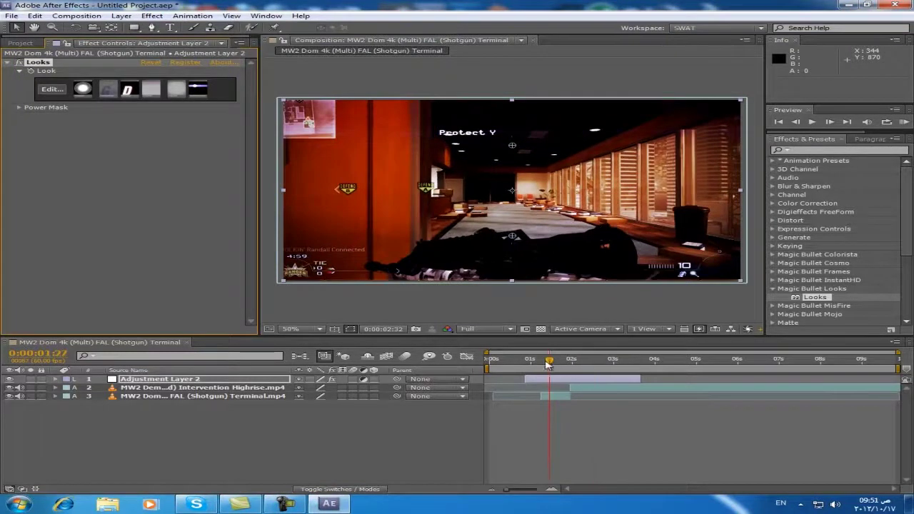
{"action": "mouse_move", "coordinate": [547, 362]}
{"action": "left_mouse_down"}
{"action": "mouse_move", "coordinate": [527, 362]}
{"action": "mouse_move", "coordinate": [583, 367]}
{"action": "left_mouse_up"}
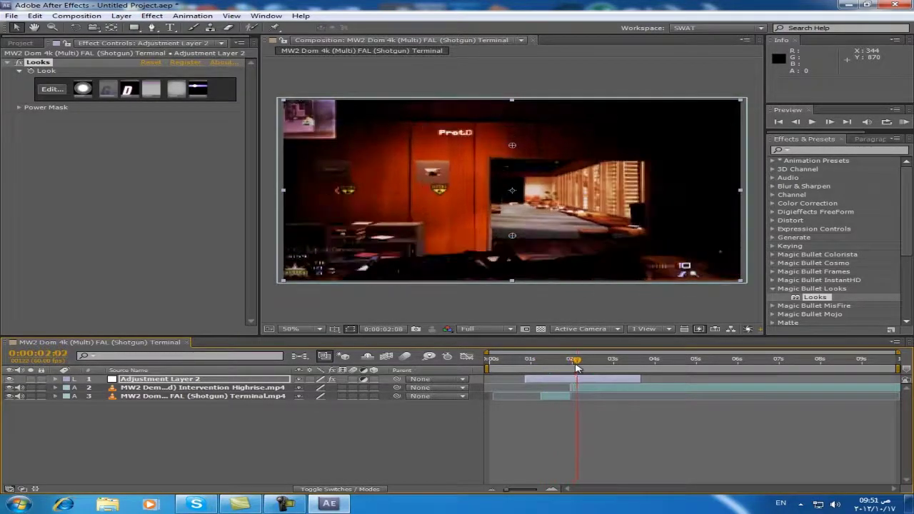
{"action": "left_click", "coordinate": [563, 381]}
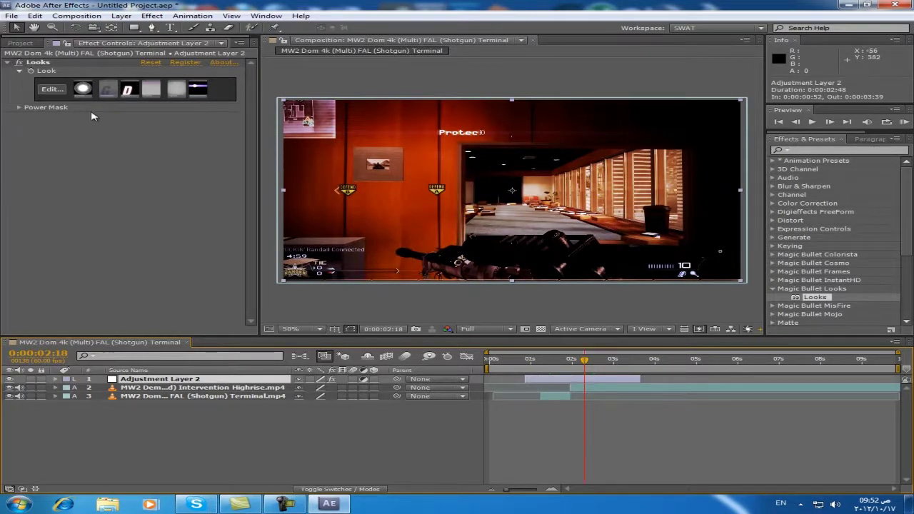
{"action": "left_click", "coordinate": [561, 398]}
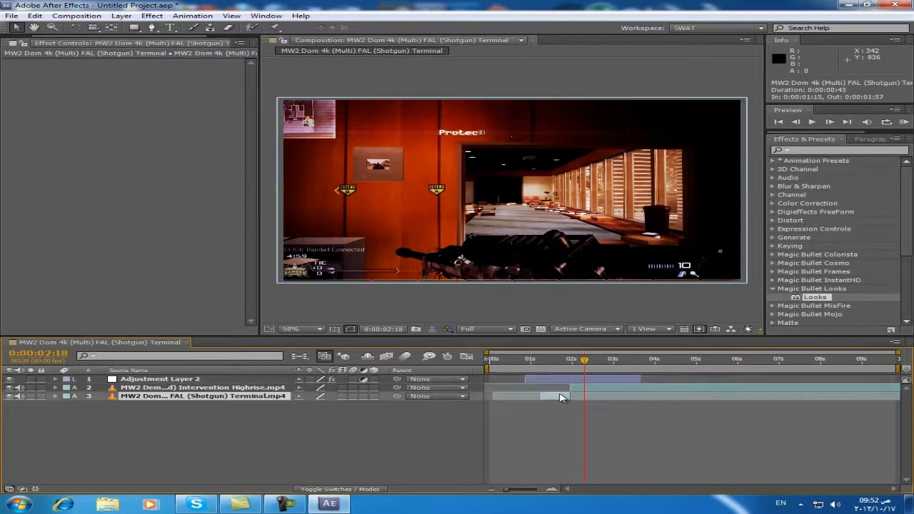
Step: Select Adjustment Layer 2 and shift its bar a few frames earlier
{"action": "left_click", "coordinate": [590, 388]}
{"action": "left_click", "coordinate": [597, 380]}
{"action": "left_click", "coordinate": [597, 388]}
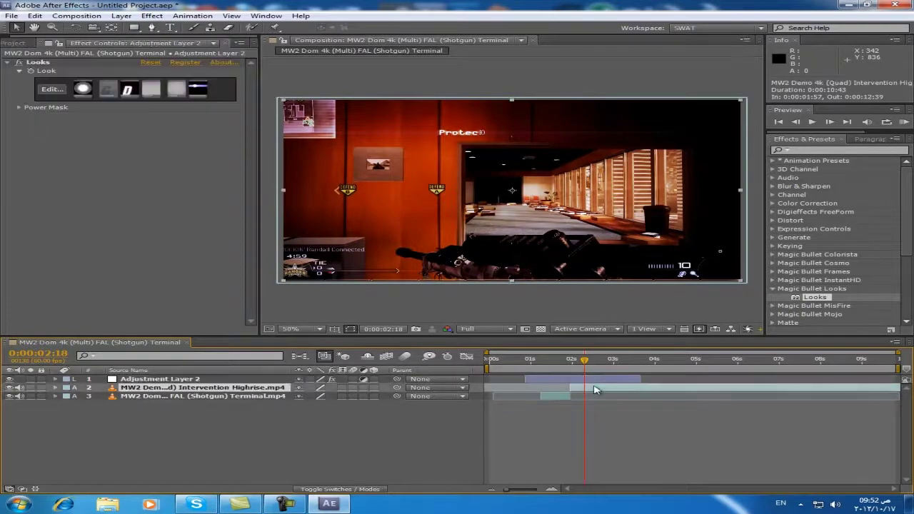
{"action": "left_click", "coordinate": [557, 397]}
{"action": "left_click", "coordinate": [590, 388]}
{"action": "left_click", "coordinate": [596, 379]}
{"action": "left_click_drag", "start_coordinate": [584, 381], "coordinate": [579, 395]}
Step: Move Adjustment Layer 2 below the Intervention Highrise clip, check the cut, then return it to the top
{"action": "left_click_drag", "start_coordinate": [227, 381], "coordinate": [215, 391]}
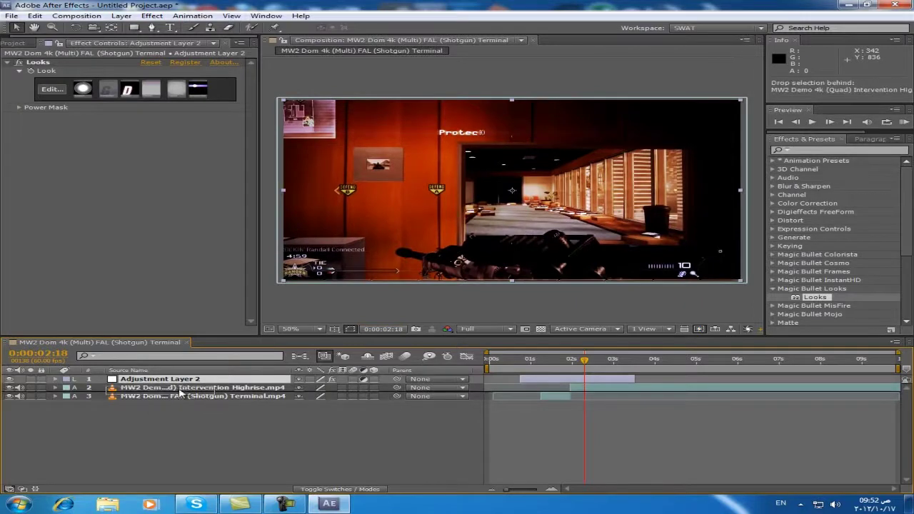
{"action": "left_click", "coordinate": [562, 397]}
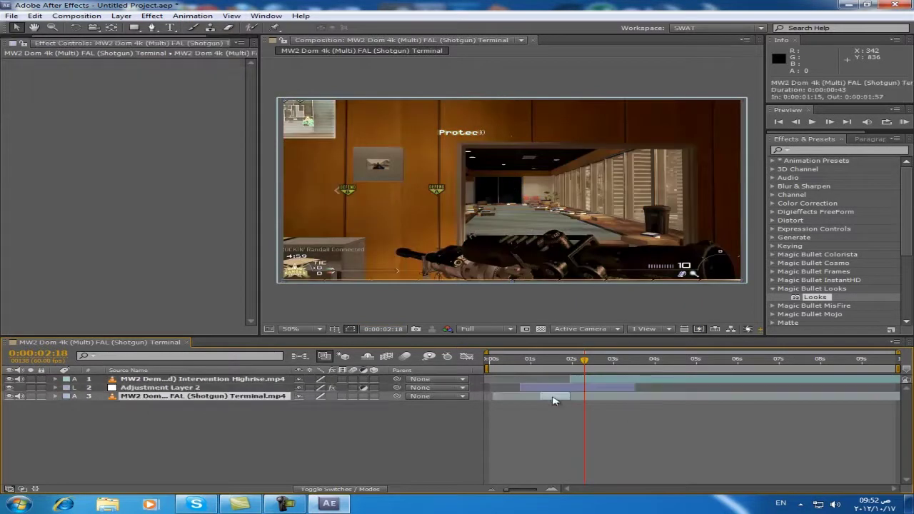
{"action": "left_click", "coordinate": [590, 381]}
{"action": "left_click_drag", "start_coordinate": [570, 365], "coordinate": [583, 365]}
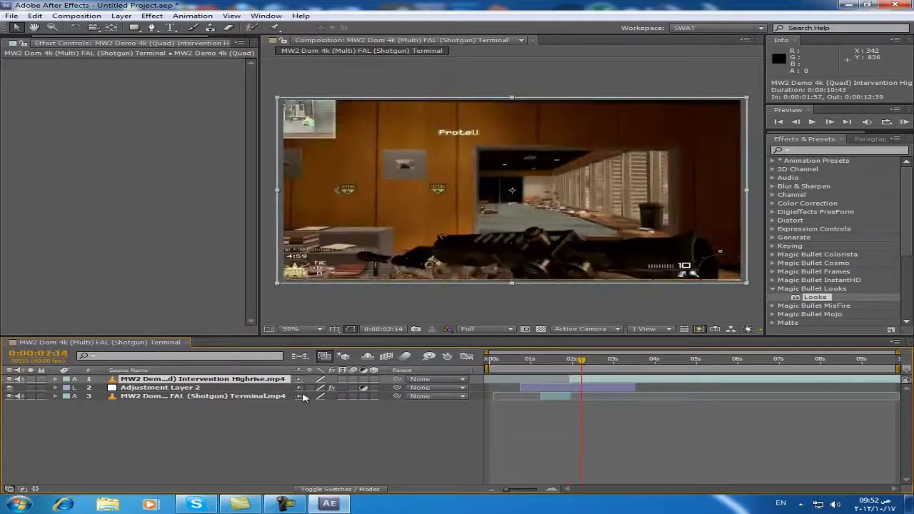
{"action": "left_click_drag", "start_coordinate": [170, 388], "coordinate": [171, 377]}
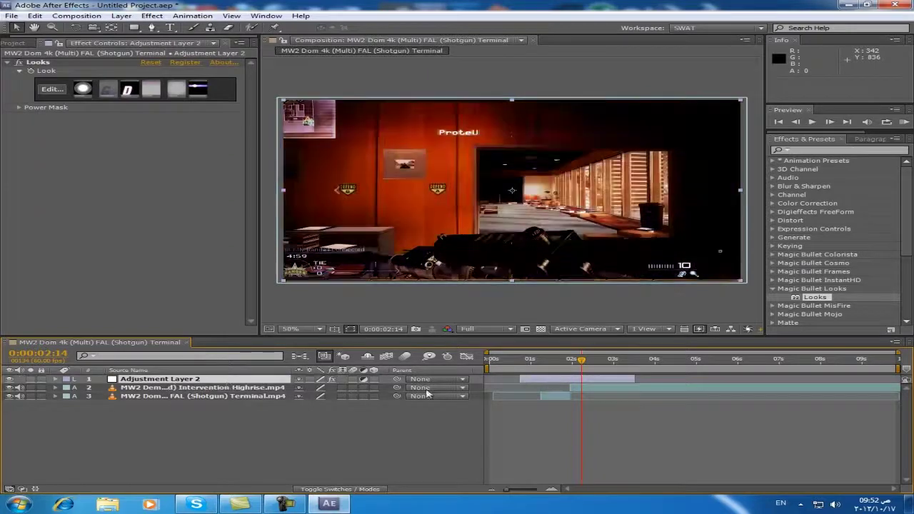
{"action": "left_click_drag", "start_coordinate": [593, 368], "coordinate": [583, 377]}
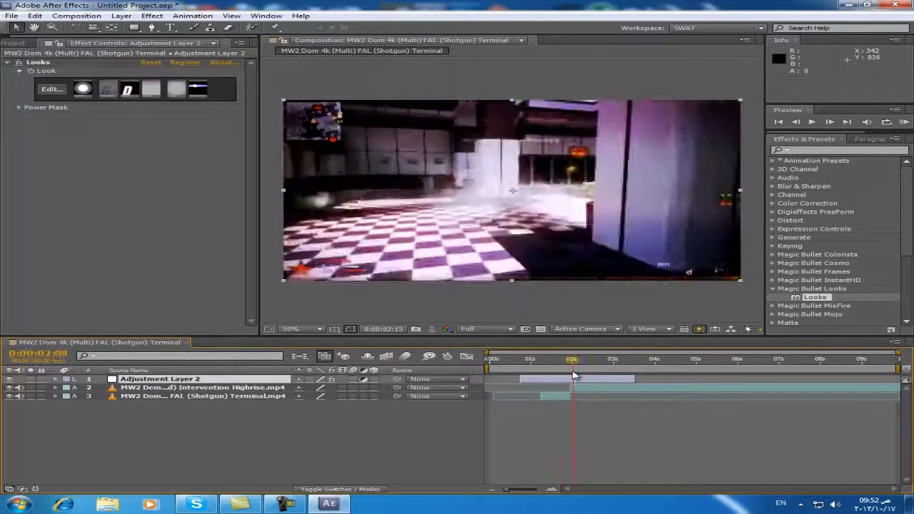
{"action": "left_click_drag", "start_coordinate": [582, 378], "coordinate": [589, 377]}
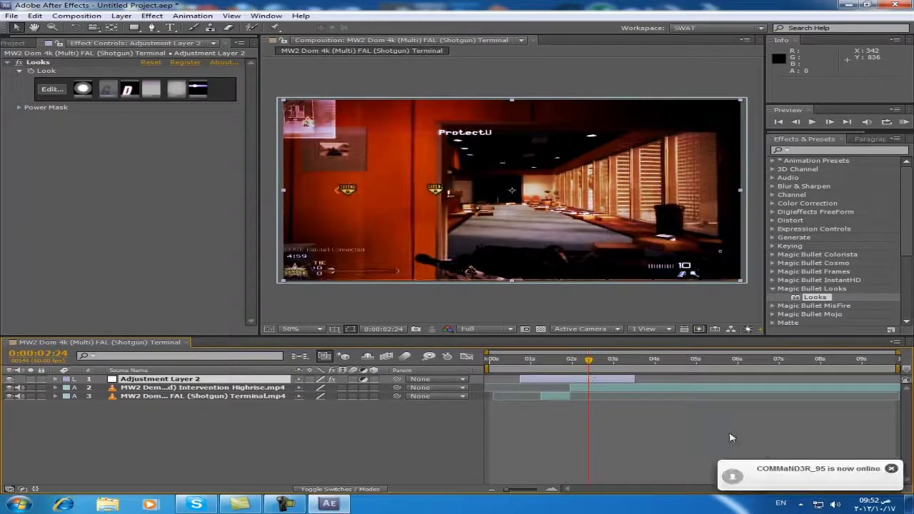
{"action": "left_click", "coordinate": [892, 469]}
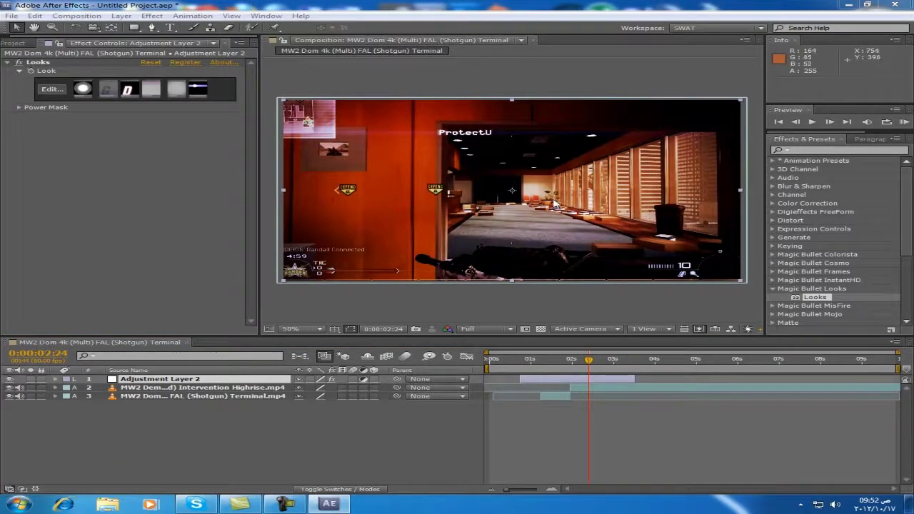
{"action": "scroll", "coordinate": [521, 141], "scroll_direction": "down", "scroll_amount": 3}
{"action": "scroll", "coordinate": [500, 150], "scroll_direction": "up", "scroll_amount": 3}
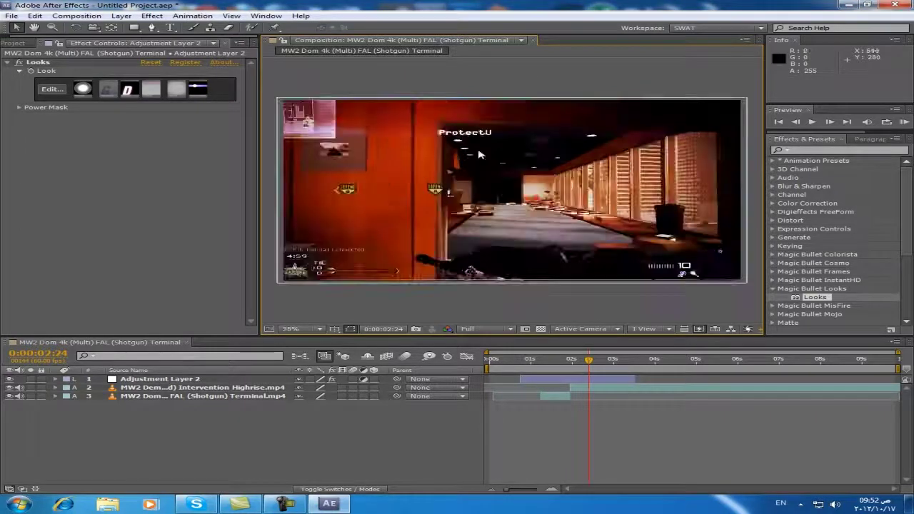